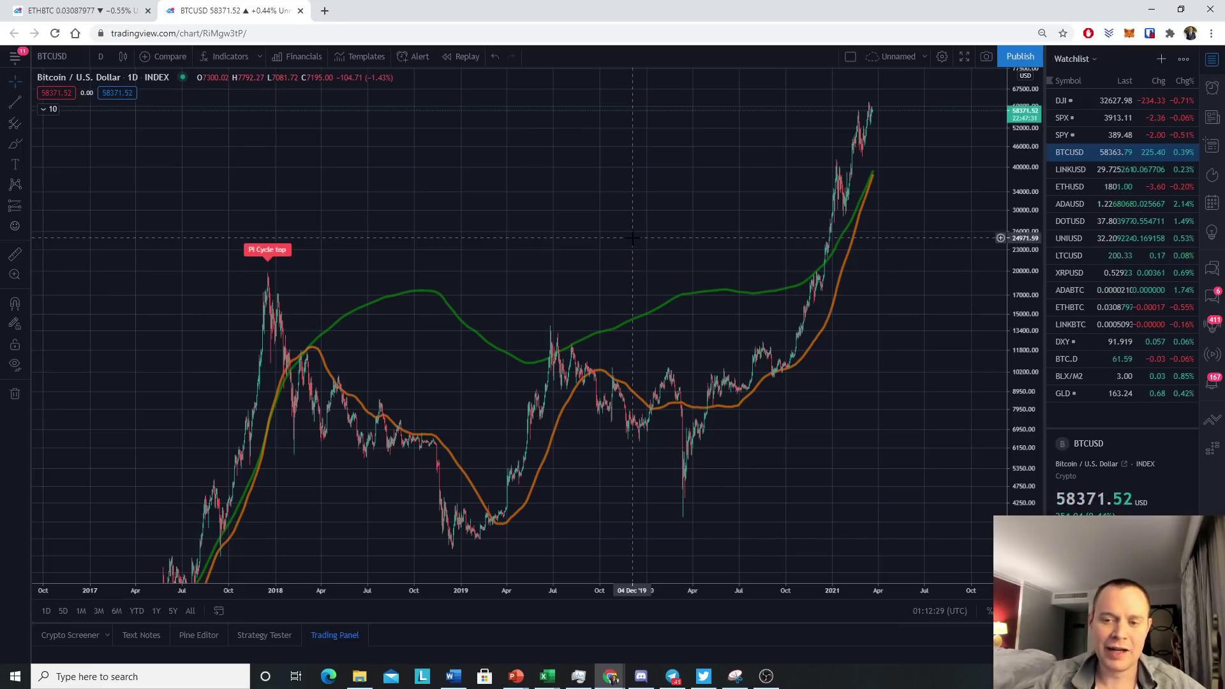
# - Zoom and stretch the price axis to inspect 2021, then pan back to the December 2017 Pi Cycle top
pyautogui.scroll(5, 754, 423)
pyautogui.moveTo(754, 423); pyautogui.dragTo(752, 425)
pyautogui.moveTo(1020, 487); pyautogui.dragTo(1021, 309)
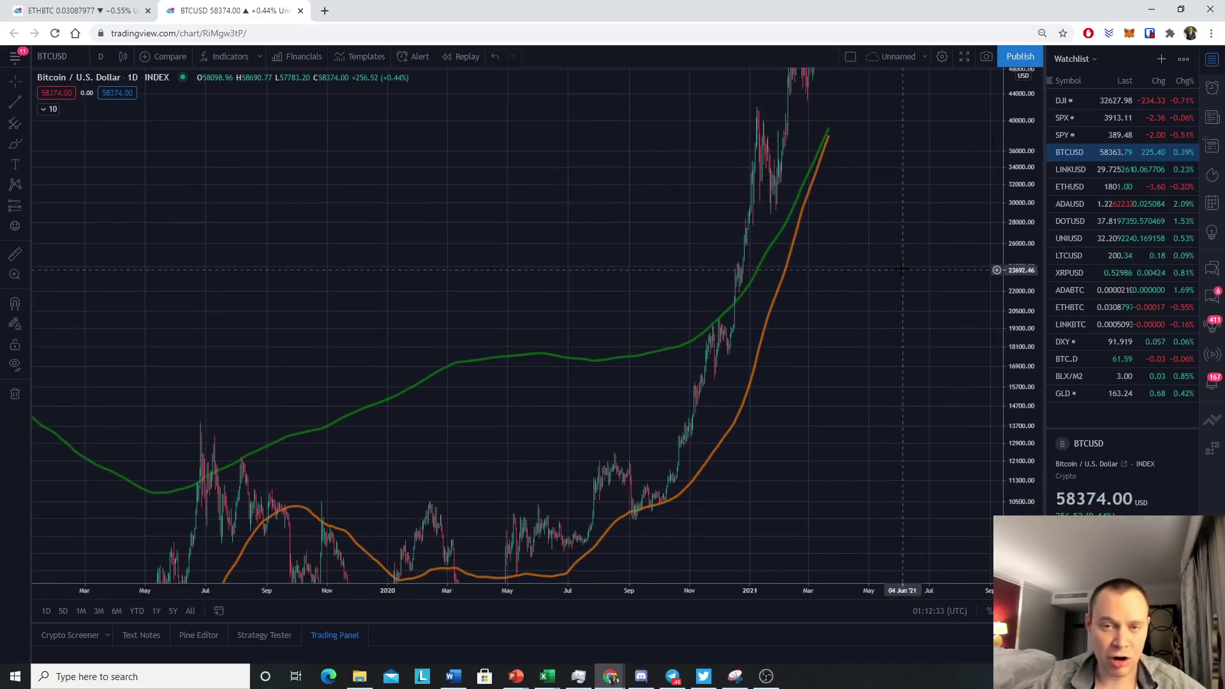
pyautogui.scroll(5, 902, 270)
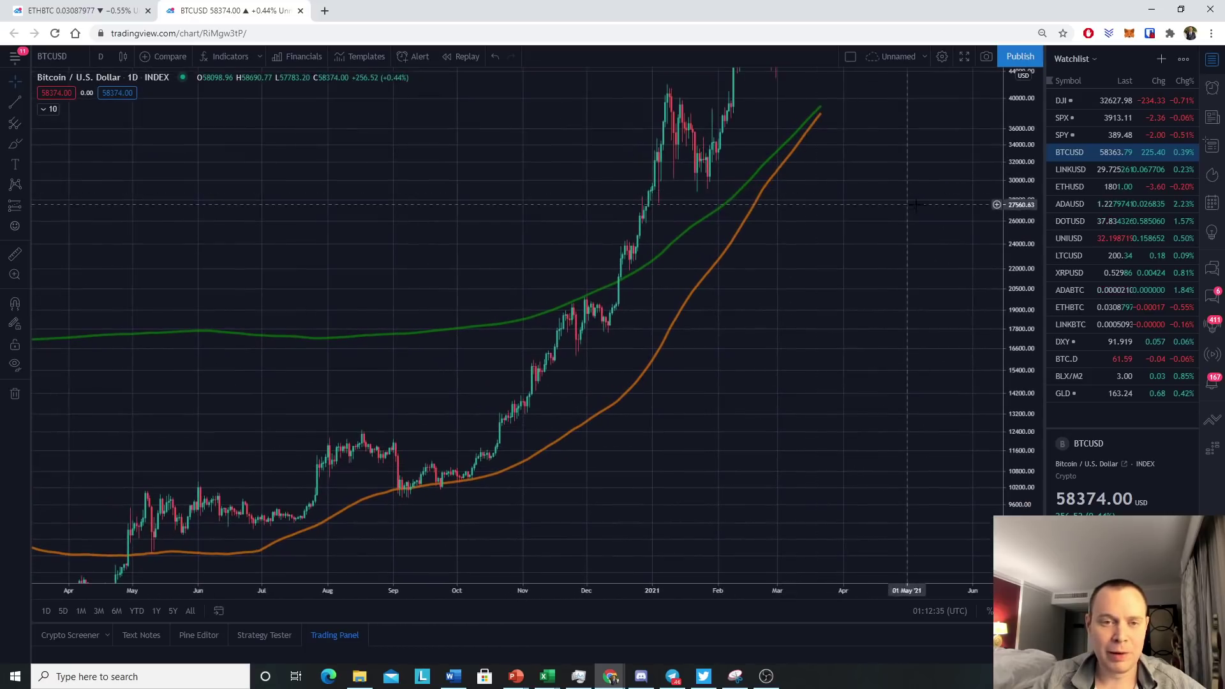
pyautogui.scroll(-5, 916, 205)
pyautogui.moveTo(293, 386); pyautogui.dragTo(716, 279)
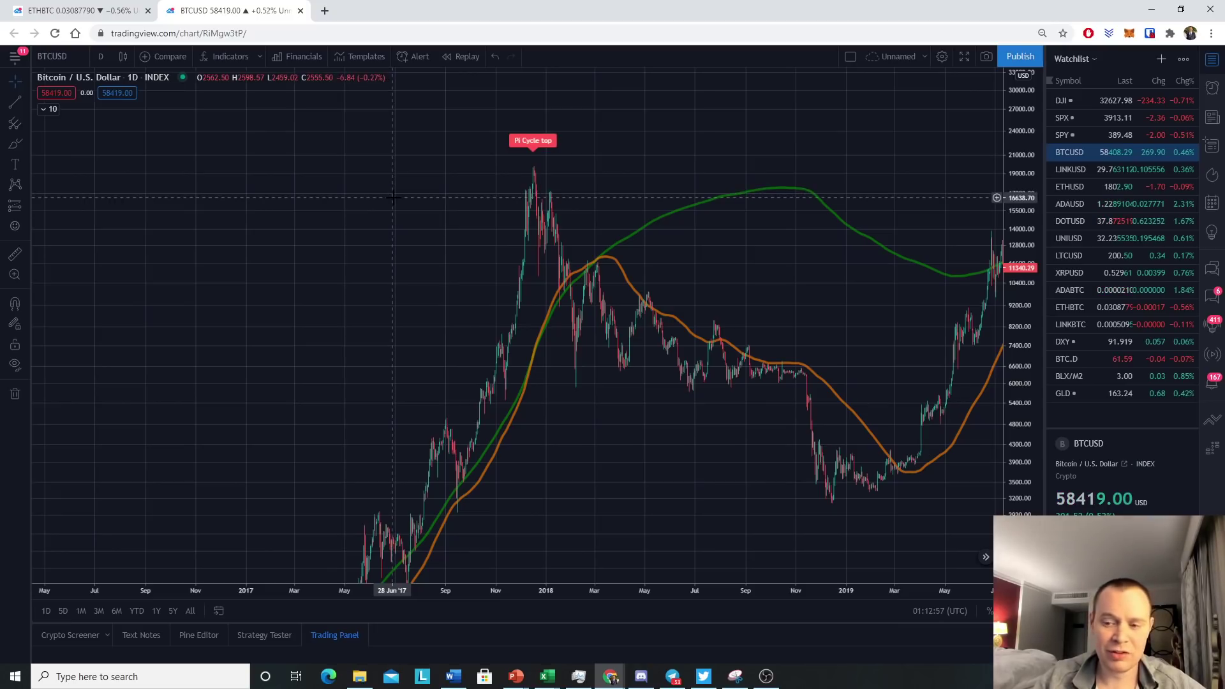
# - Expand the indicator legend and pan back to 2011–2016, showing both 2013 Pi Cycle top labels
pyautogui.click(46, 110)
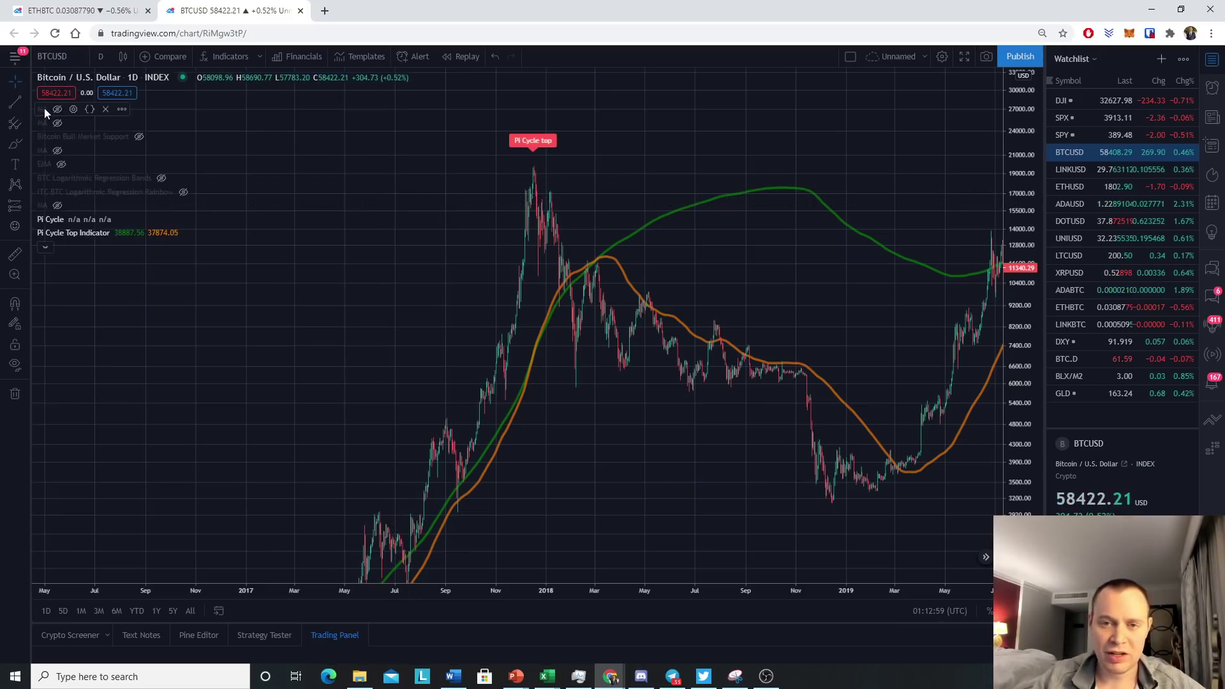
pyautogui.moveTo(355, 343); pyautogui.dragTo(742, 8)
pyautogui.moveTo(361, 385); pyautogui.dragTo(819, 82)
pyautogui.scroll(-6, 760, 194)
pyautogui.moveTo(1026, 147); pyautogui.dragTo(1021, 472)
pyautogui.moveTo(667, 460); pyautogui.dragTo(674, 396)
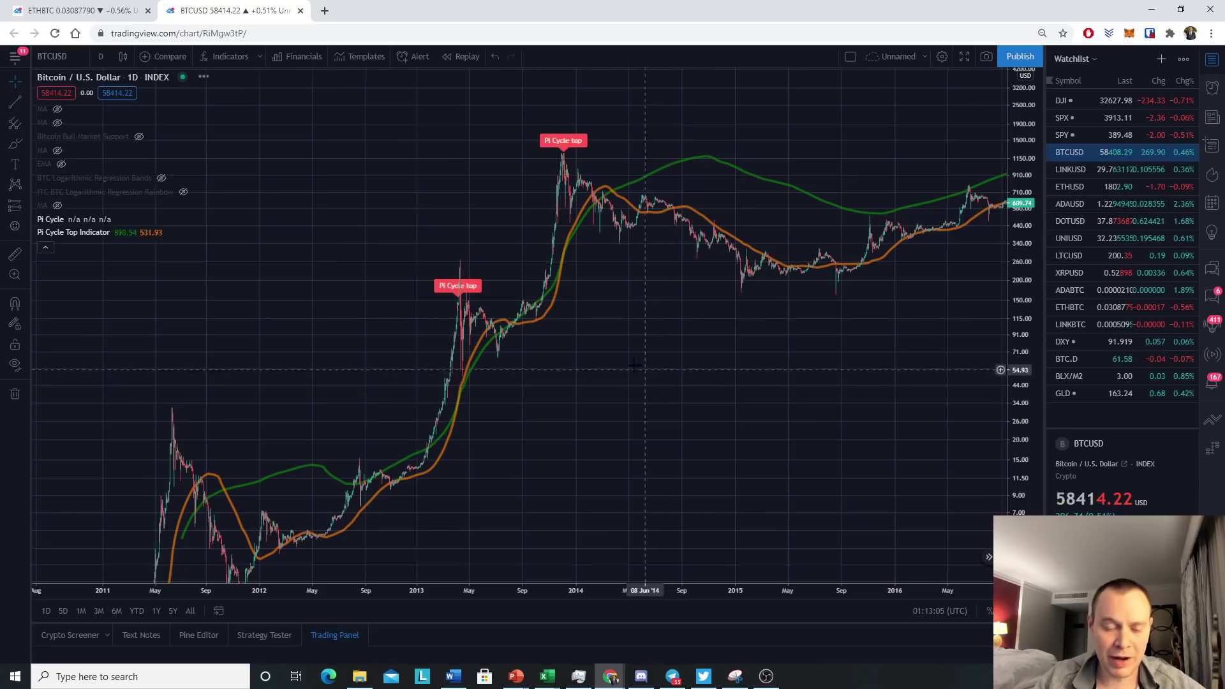
pyautogui.scroll(2, 634, 366)
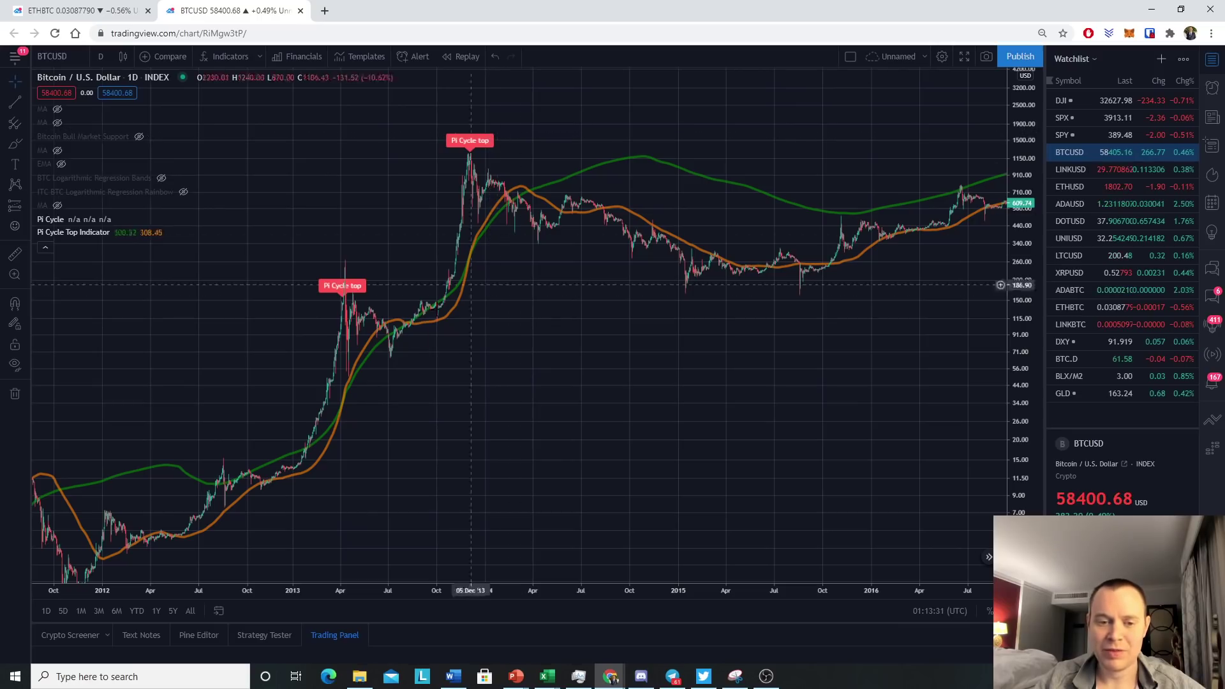
# - Pan forward to 2015–2019, then briefly select and deselect the Pi Cycle Top Indicator lines
pyautogui.moveTo(798, 340); pyautogui.dragTo(194, 498)
pyautogui.moveTo(622, 293); pyautogui.dragTo(640, 364)
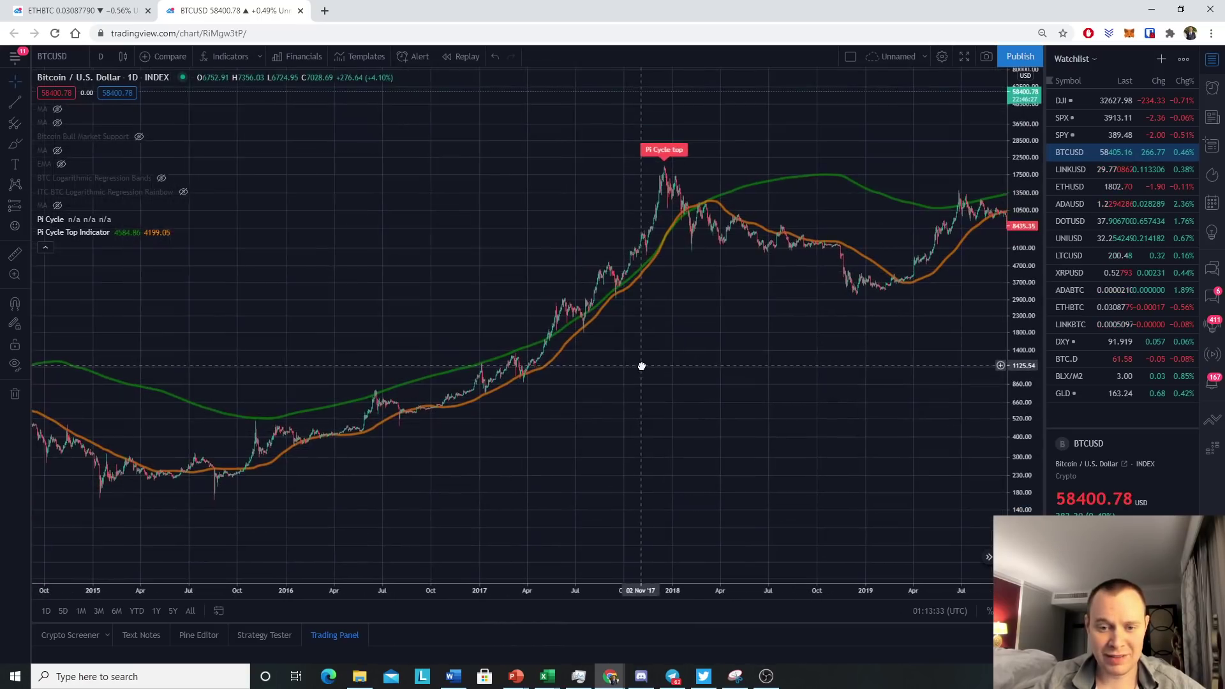
pyautogui.click(670, 238)
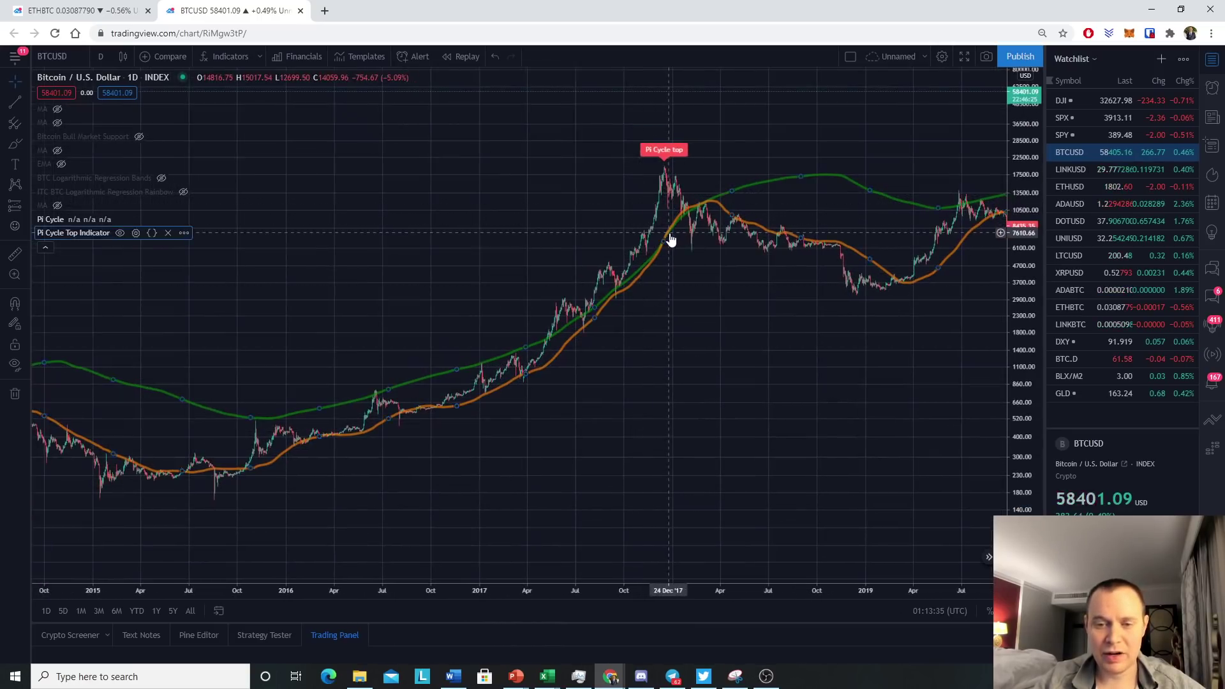
pyautogui.click(668, 257)
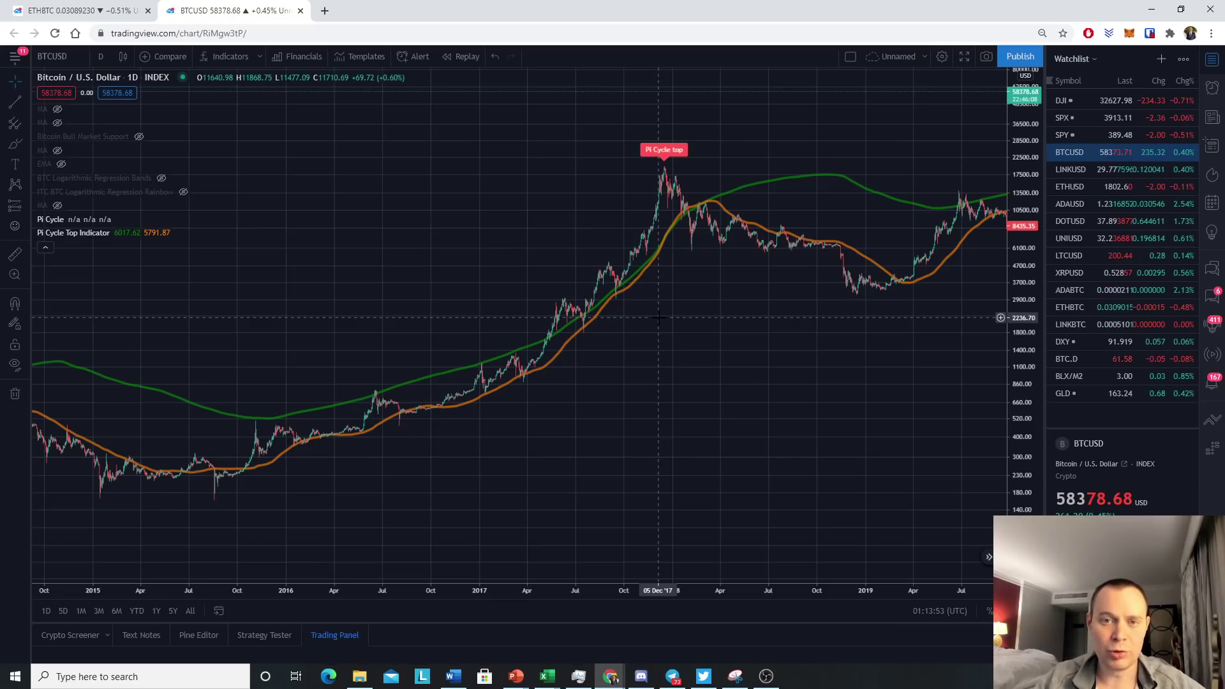
# - Zoom into late 2020 to March 2021, where the Pi Cycle lines converge below price
pyautogui.moveTo(797, 303); pyautogui.dragTo(8, 438)
pyautogui.scroll(4, 535, 357)
pyautogui.scroll(6, 856, 380)
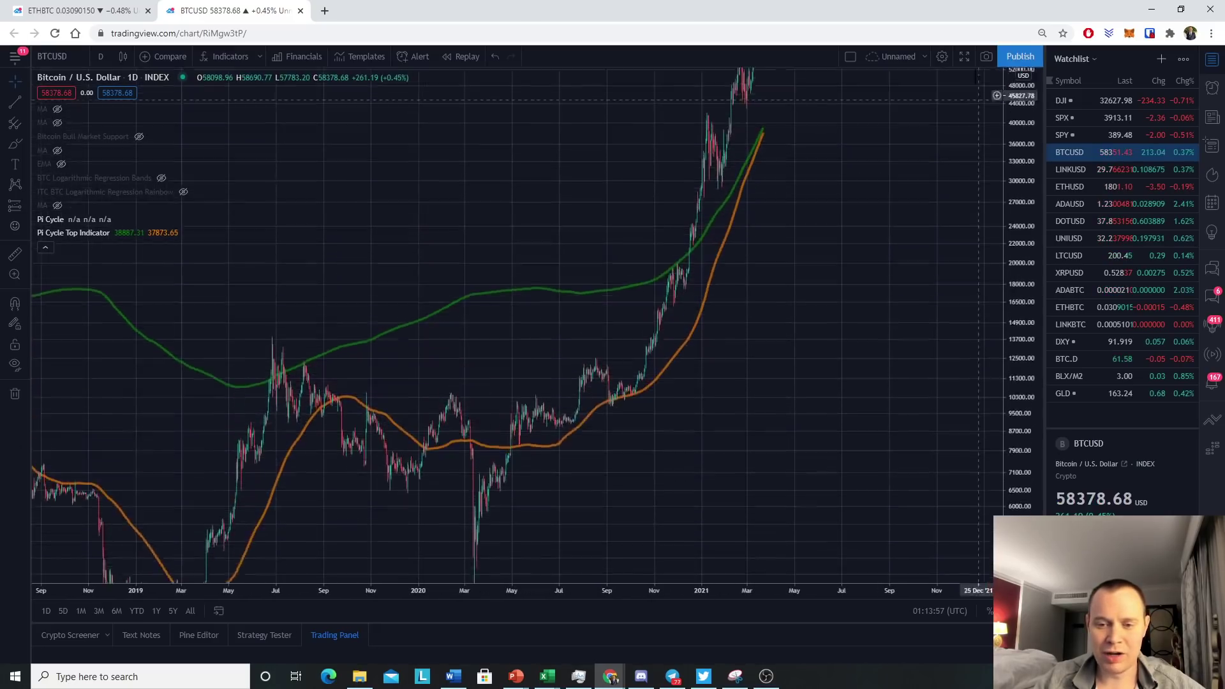
pyautogui.scroll(4, 555, 331)
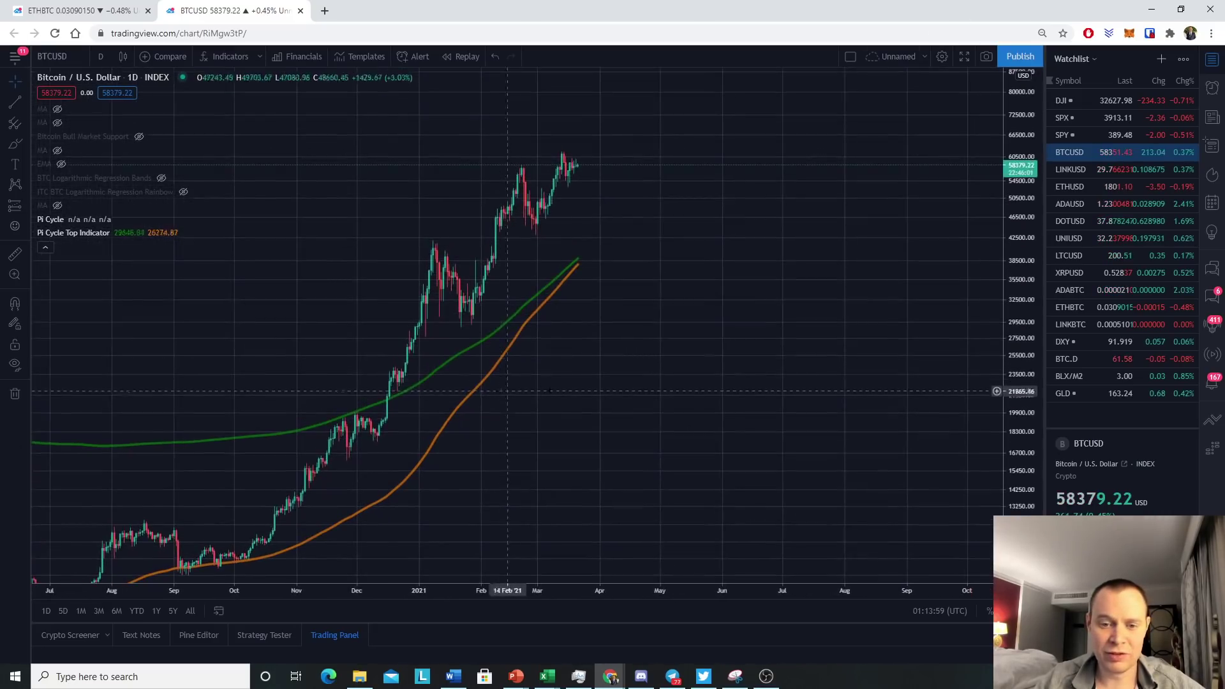
pyautogui.scroll(6, 638, 335)
pyautogui.moveTo(431, 348); pyautogui.dragTo(921, 358)
pyautogui.moveTo(1017, 456); pyautogui.dragTo(1015, 73)
pyautogui.moveTo(898, 85); pyautogui.dragTo(861, 291)
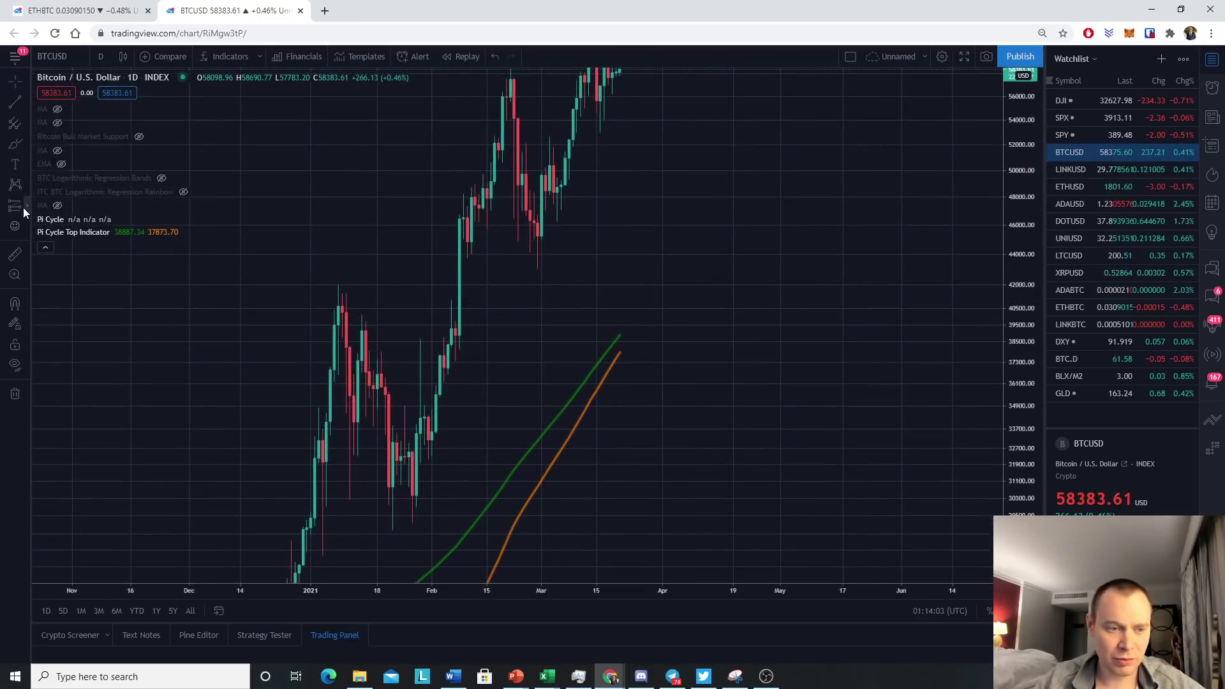
# - Measure the price gap between the orange and green lines on 21 Mar 2021, then delete it
pyautogui.click(23, 206)
pyautogui.click(51, 274)
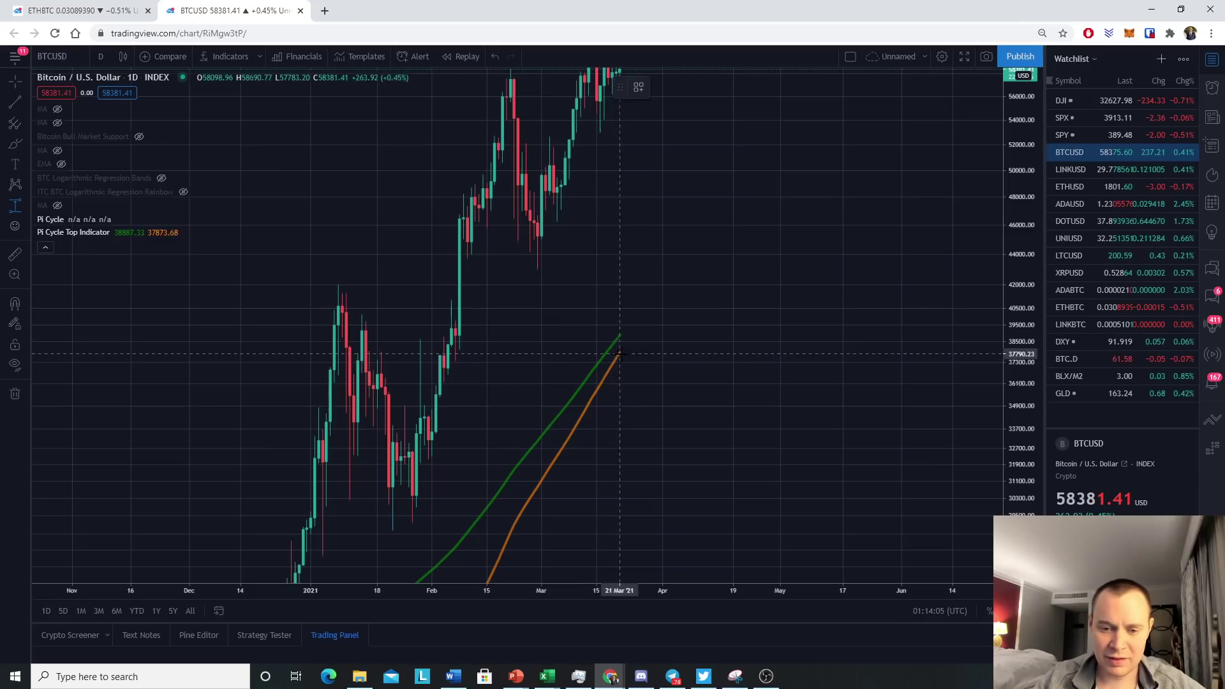
pyautogui.click(620, 352)
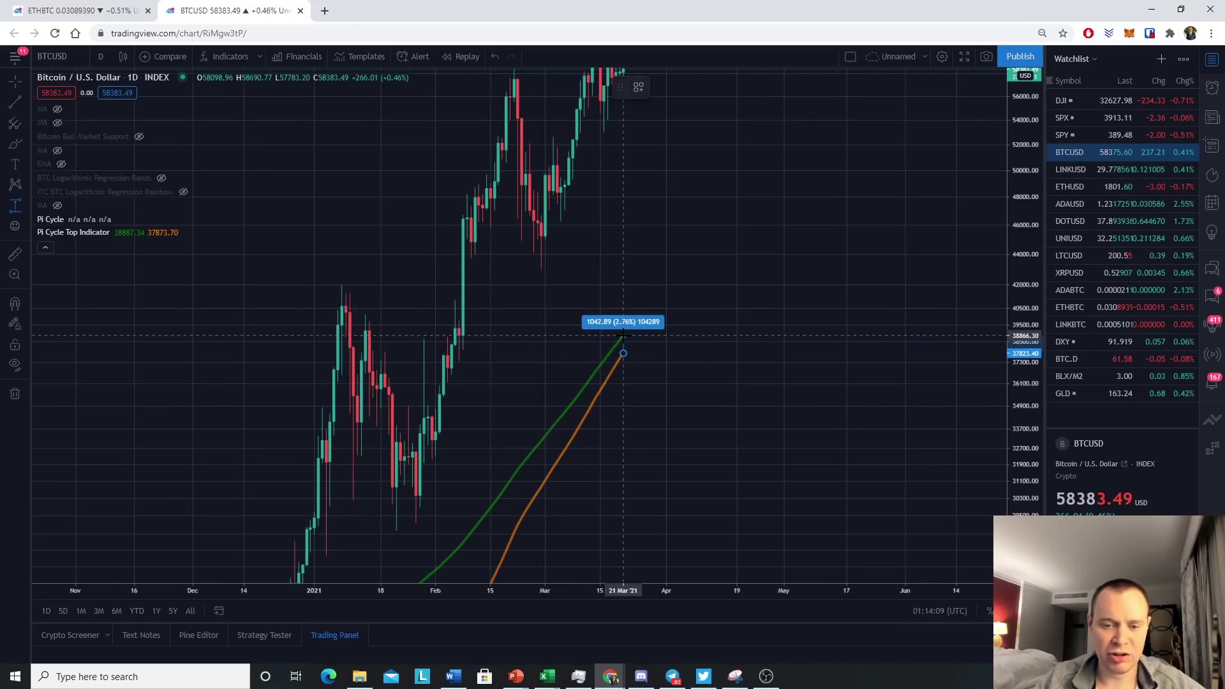
pyautogui.click(622, 336)
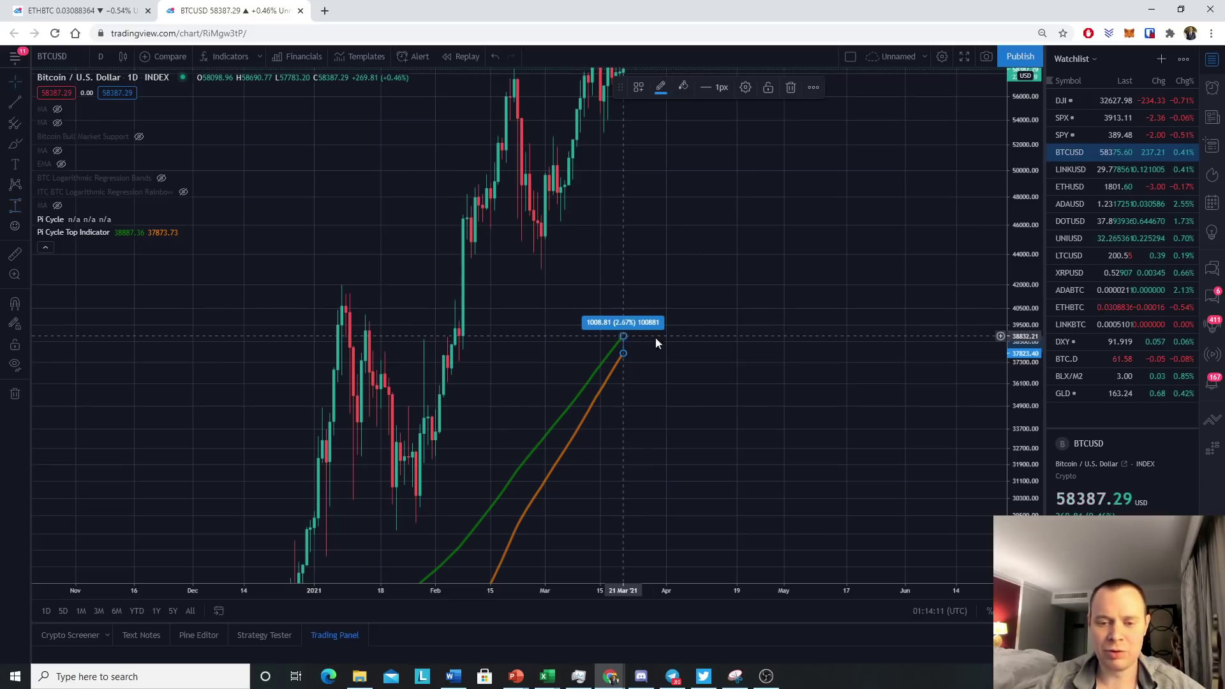
pyautogui.click(765, 262)
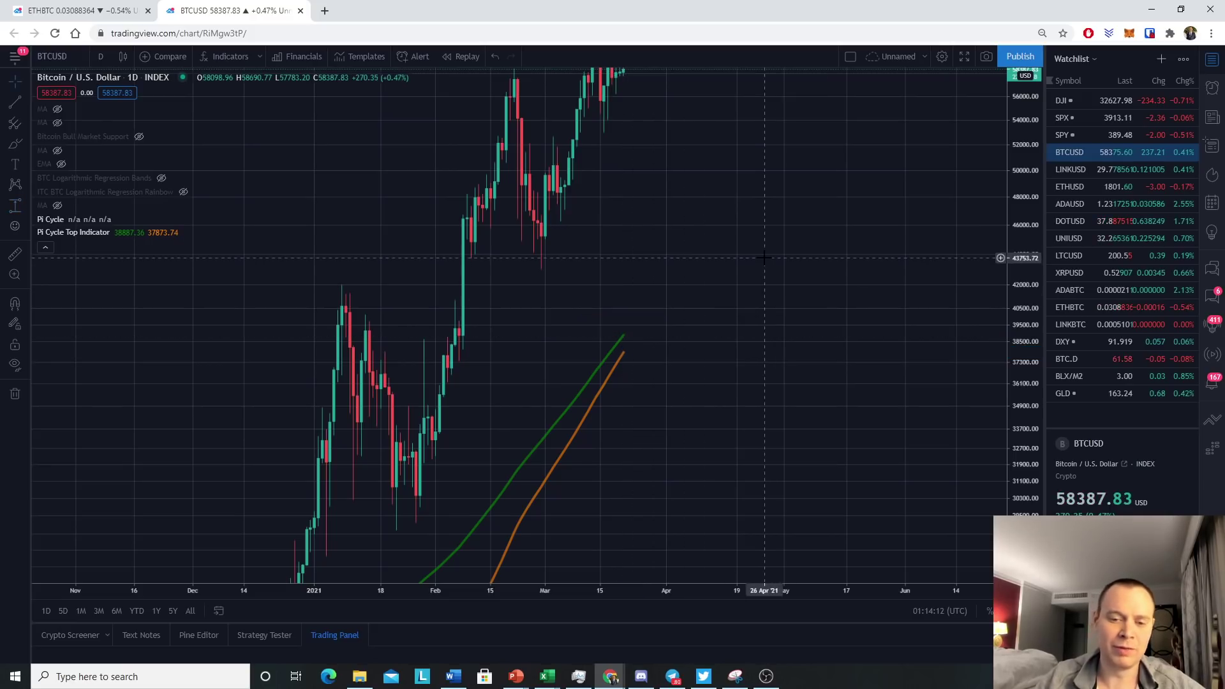
pyautogui.click(16, 83)
# - Draw two trend lines extending the orange and green moving averages until they cross
pyautogui.scroll(-4, 702, 373)
pyautogui.moveTo(1028, 216); pyautogui.dragTo(1039, 391)
pyautogui.moveTo(745, 356)
pyautogui.mouseDown()
pyautogui.moveTo(773, 331)
pyautogui.moveTo(801, 267)
pyautogui.mouseUp()
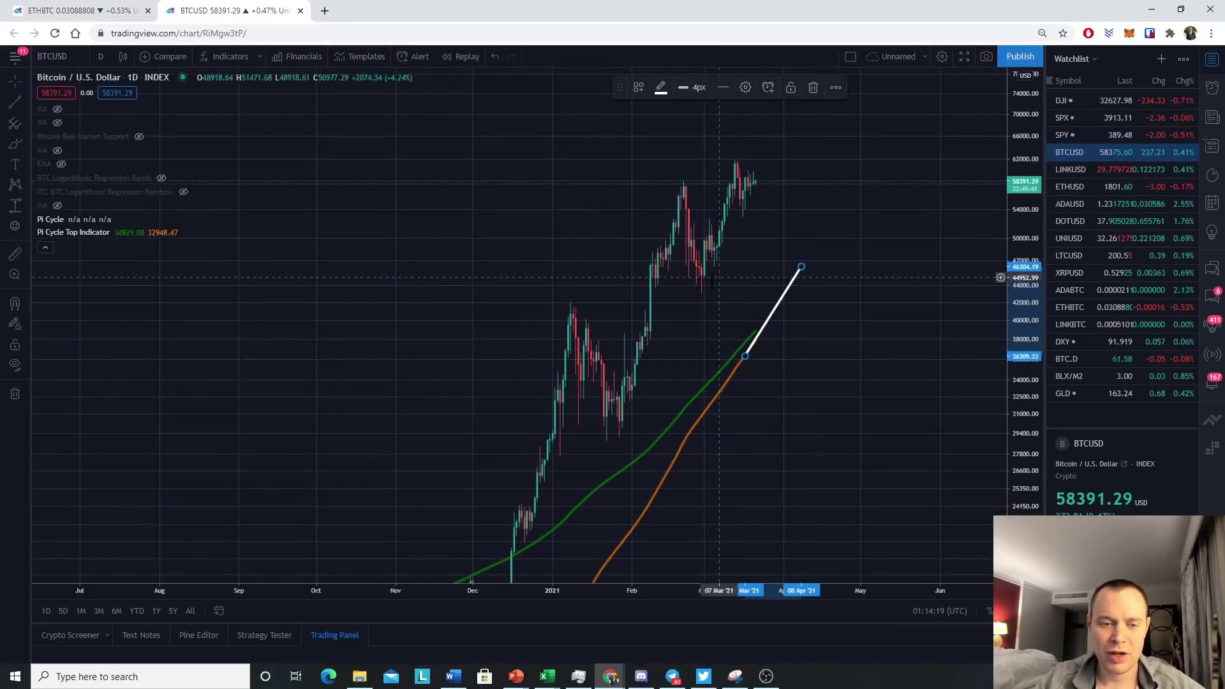
pyautogui.click(12, 112)
pyautogui.moveTo(742, 344); pyautogui.dragTo(812, 271)
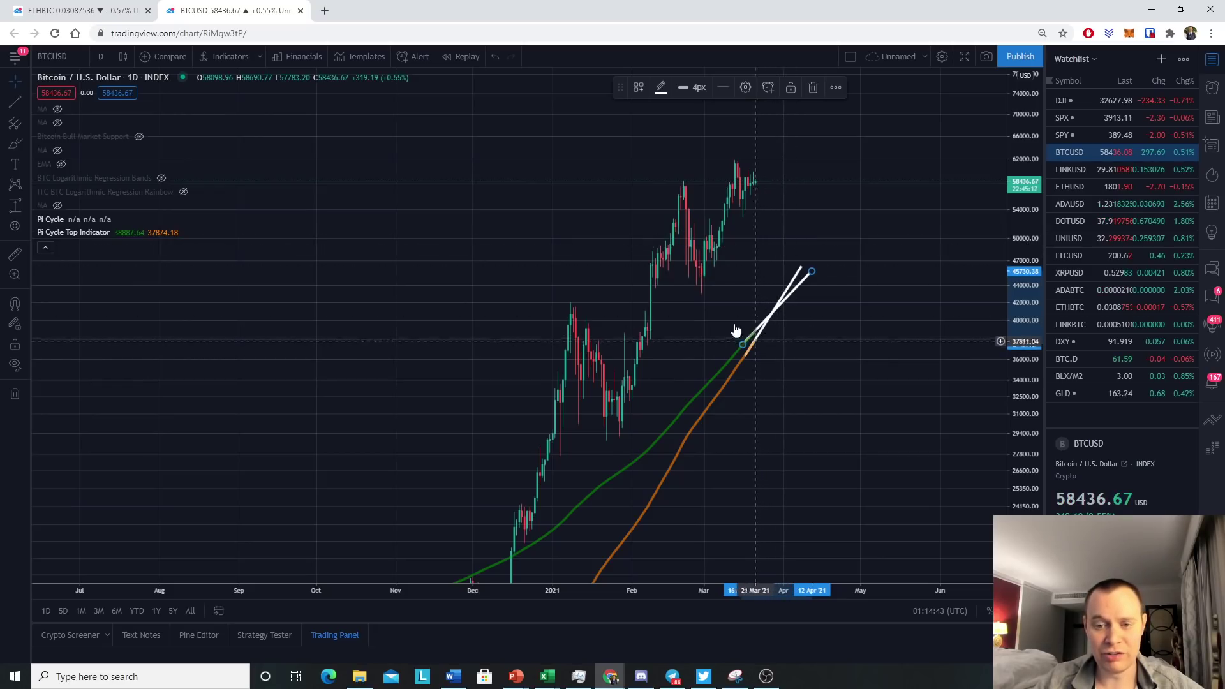
# - Pan and rescale the chart back to the December 2017 Pi Cycle top
pyautogui.click(8, 88)
pyautogui.moveTo(207, 524); pyautogui.dragTo(880, 72)
pyautogui.moveTo(319, 278); pyautogui.dragTo(1053, 179)
pyautogui.scroll(-10, 689, 211)
pyautogui.moveTo(536, 389); pyautogui.dragTo(760, 76)
pyautogui.moveTo(1012, 157); pyautogui.dragTo(1014, 393)
pyautogui.moveTo(994, 492); pyautogui.dragTo(990, 577)
pyautogui.moveTo(560, 495); pyautogui.dragTo(678, 477)
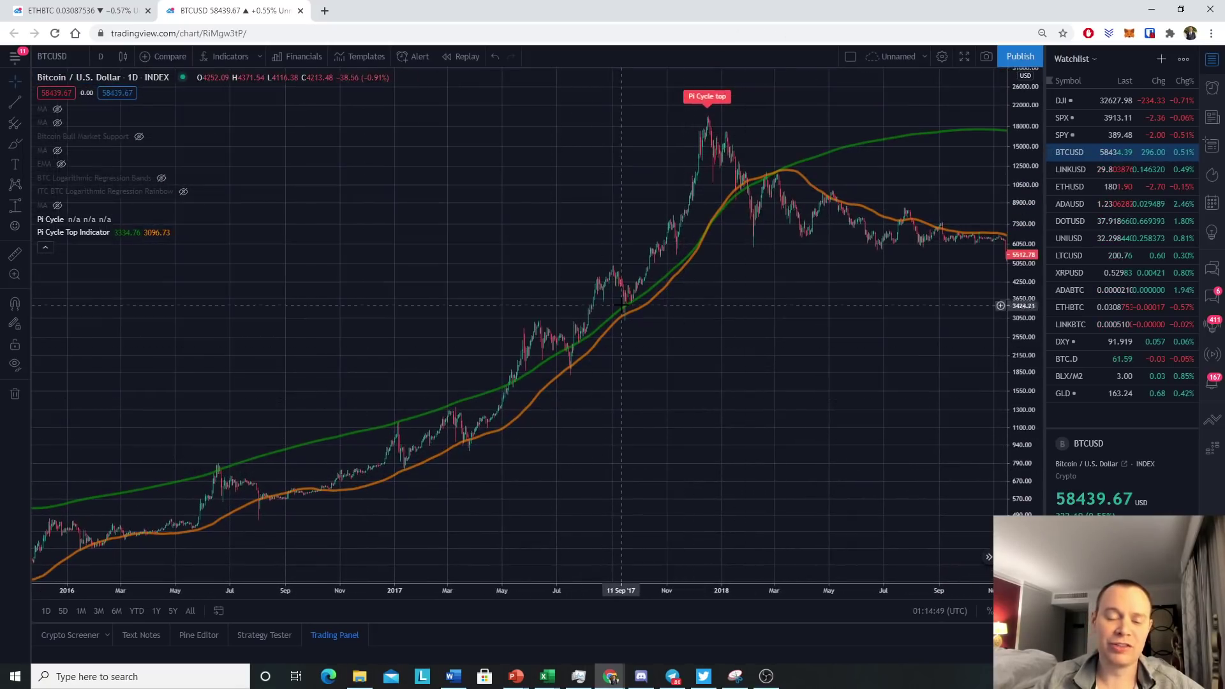
# - Bring the 2017 rise into view, measure a price range at the orange line, then clear it
pyautogui.moveTo(1023, 488); pyautogui.dragTo(1025, 150)
pyautogui.scroll(4, 727, 265)
pyautogui.moveTo(673, 347); pyautogui.dragTo(948, 363)
pyautogui.click(15, 205)
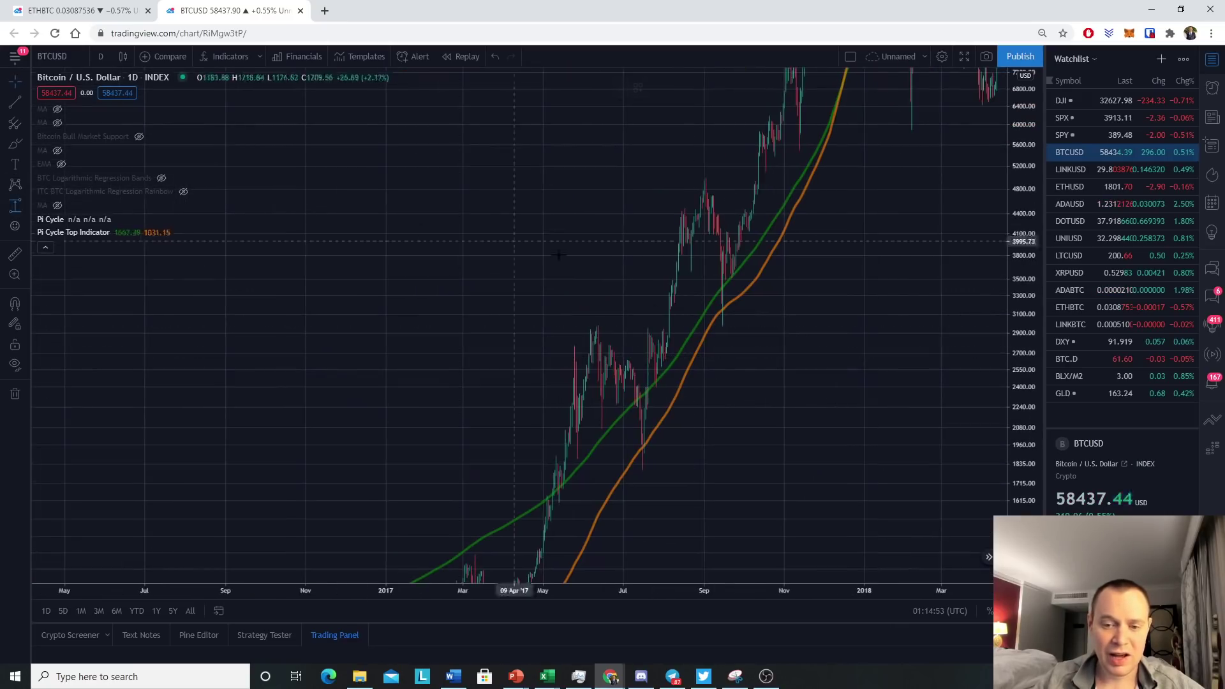
pyautogui.keyDown('shift'); pyautogui.click(715, 316); pyautogui.keyUp('shift')
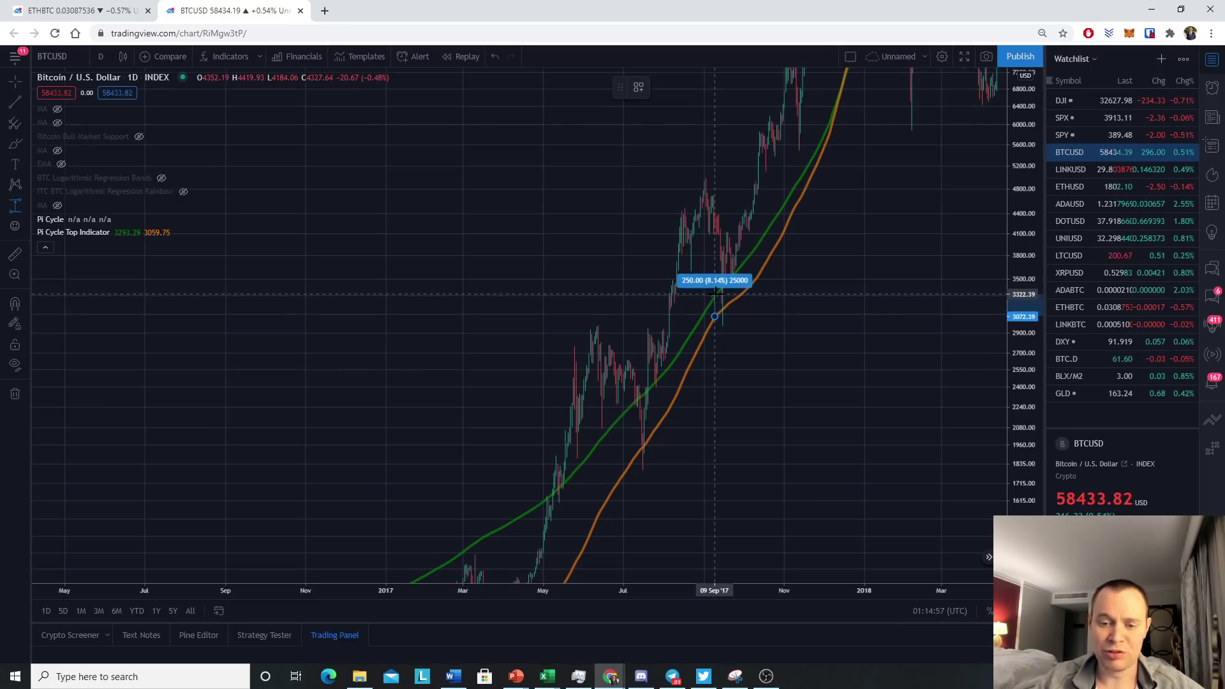
pyautogui.click(715, 293)
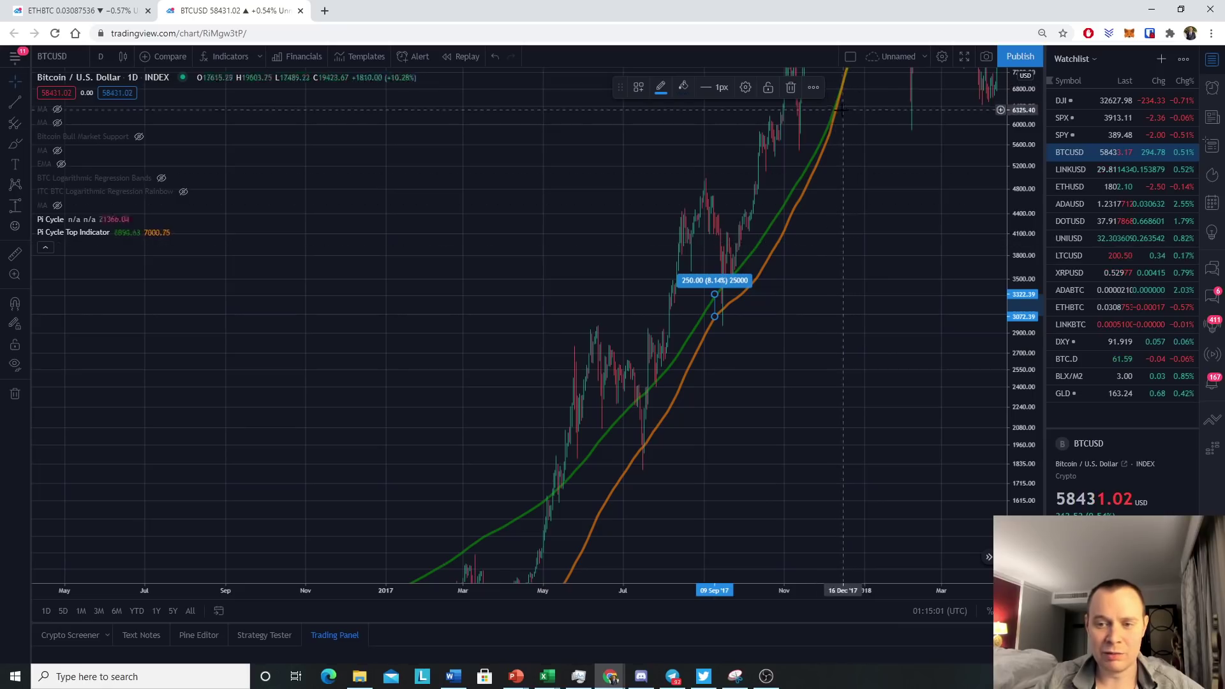
pyautogui.rightClick(433, 210)
pyautogui.click(494, 450)
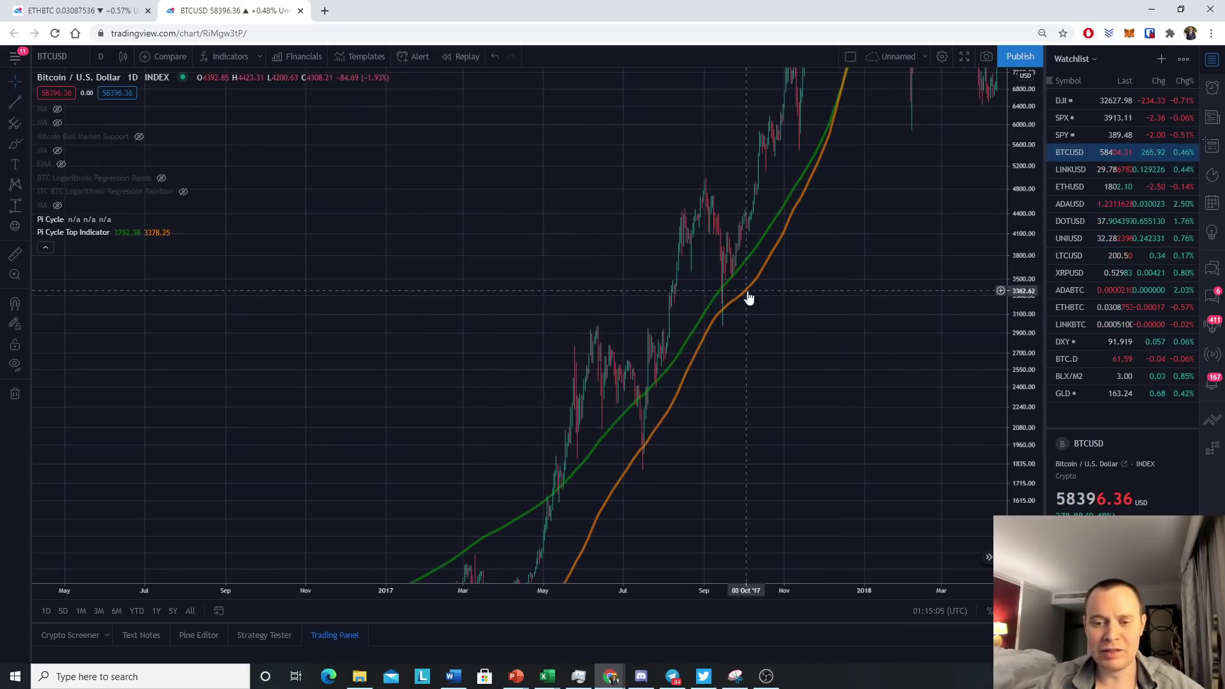
# - Measure the October 2017 orange-to-green gap, then the September 2017 high down to the orange line
pyautogui.click(15, 204)
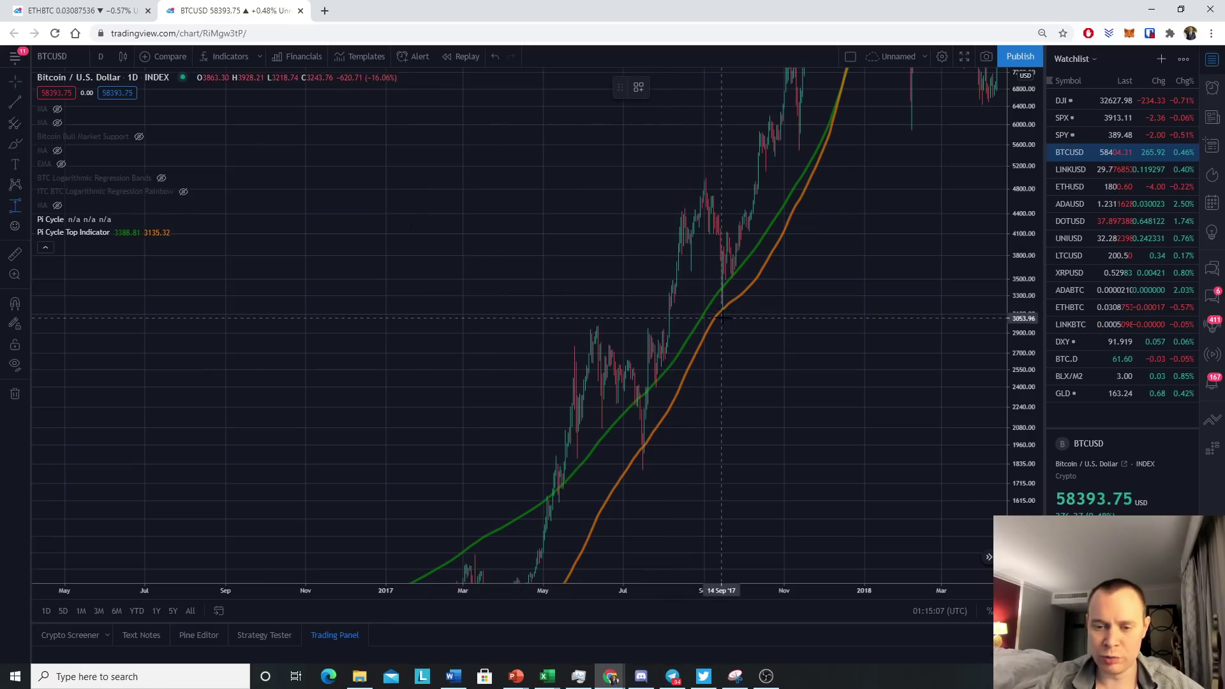
pyautogui.click(753, 286)
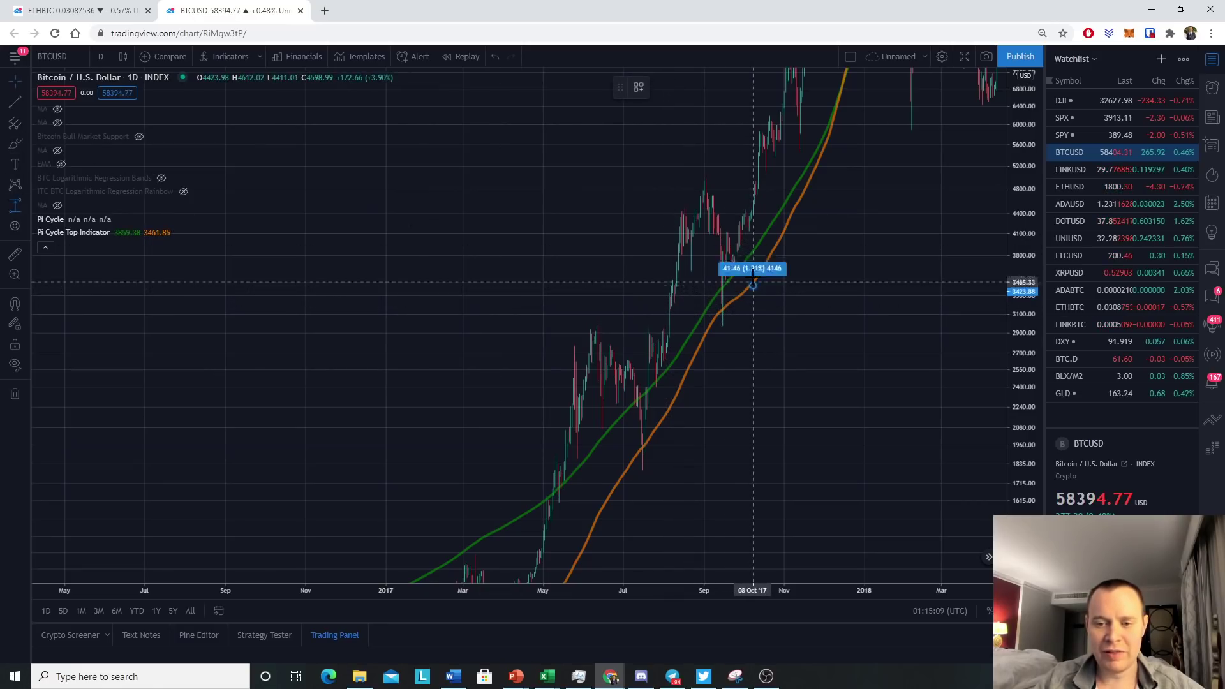
pyautogui.click(754, 248)
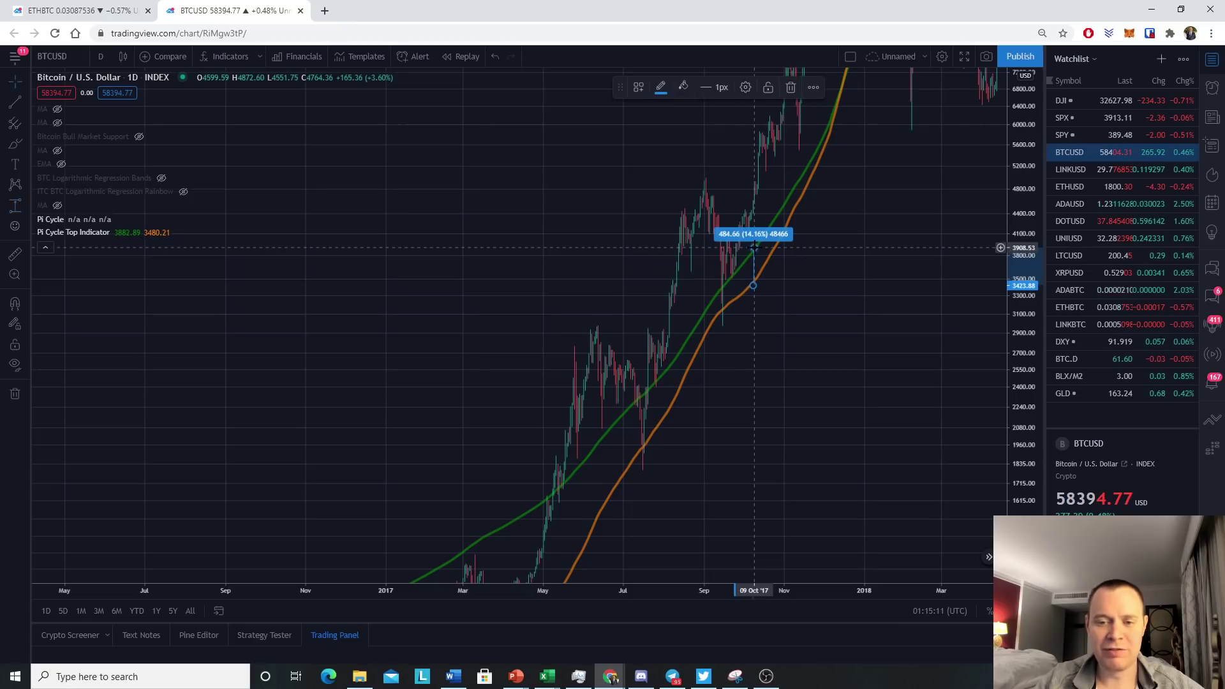
pyautogui.click(791, 87)
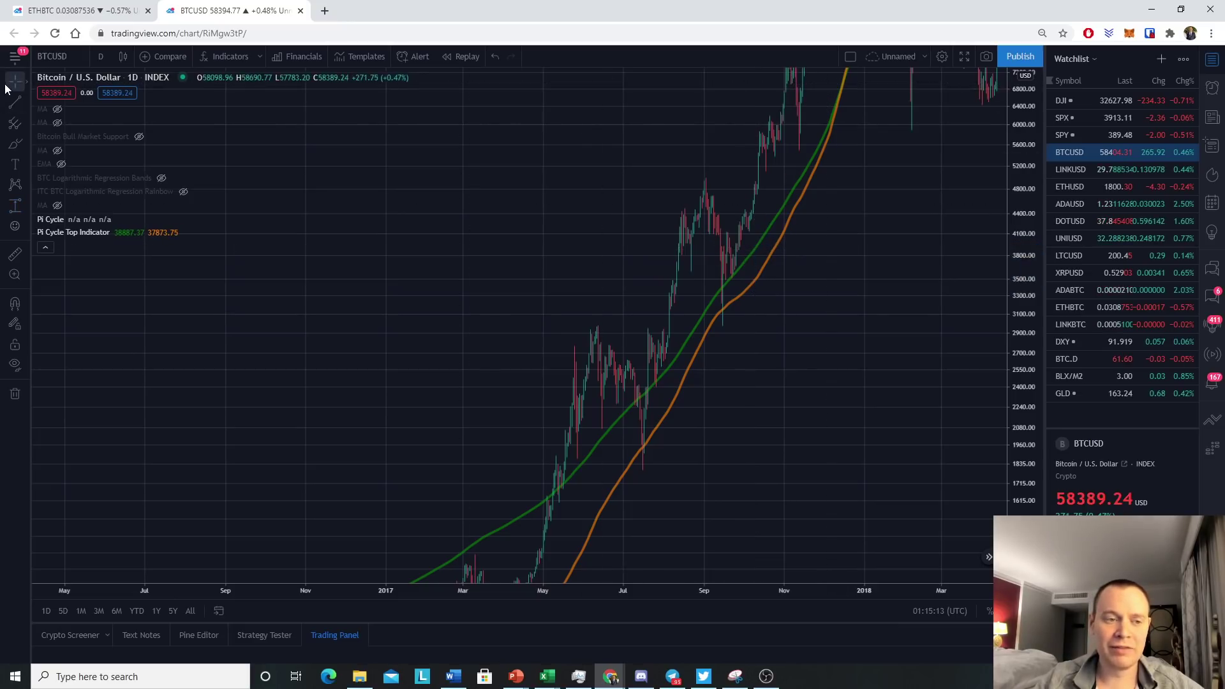
pyautogui.click(7, 88)
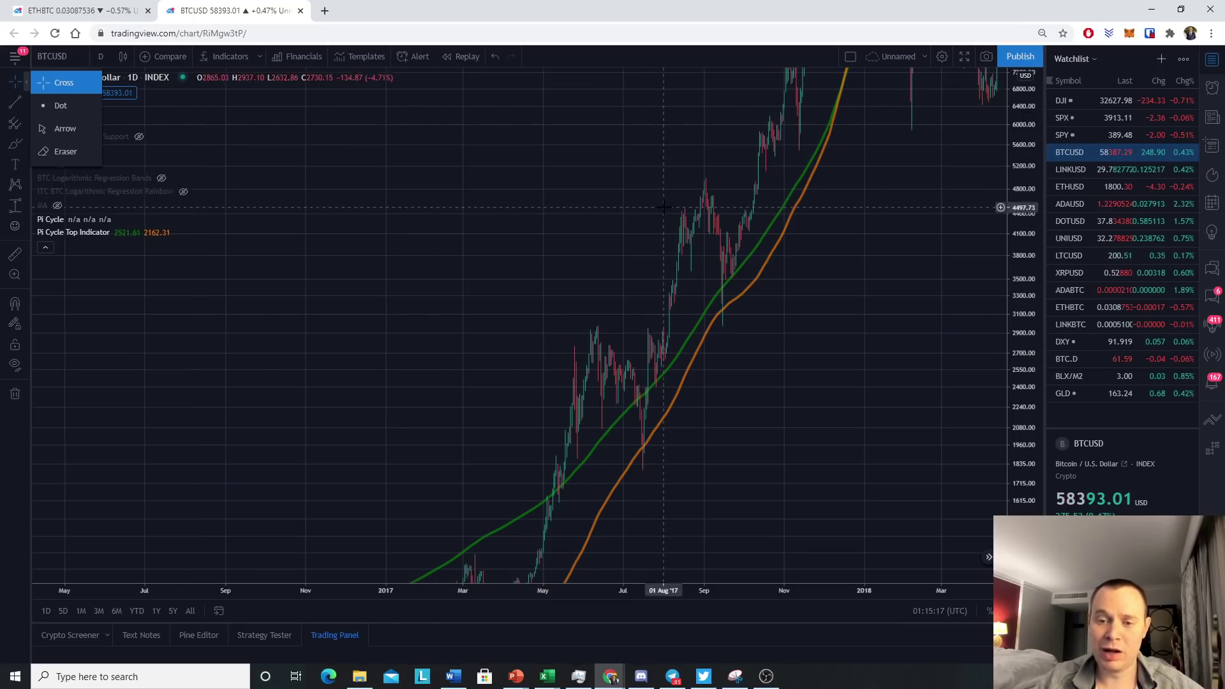
pyautogui.click(15, 205)
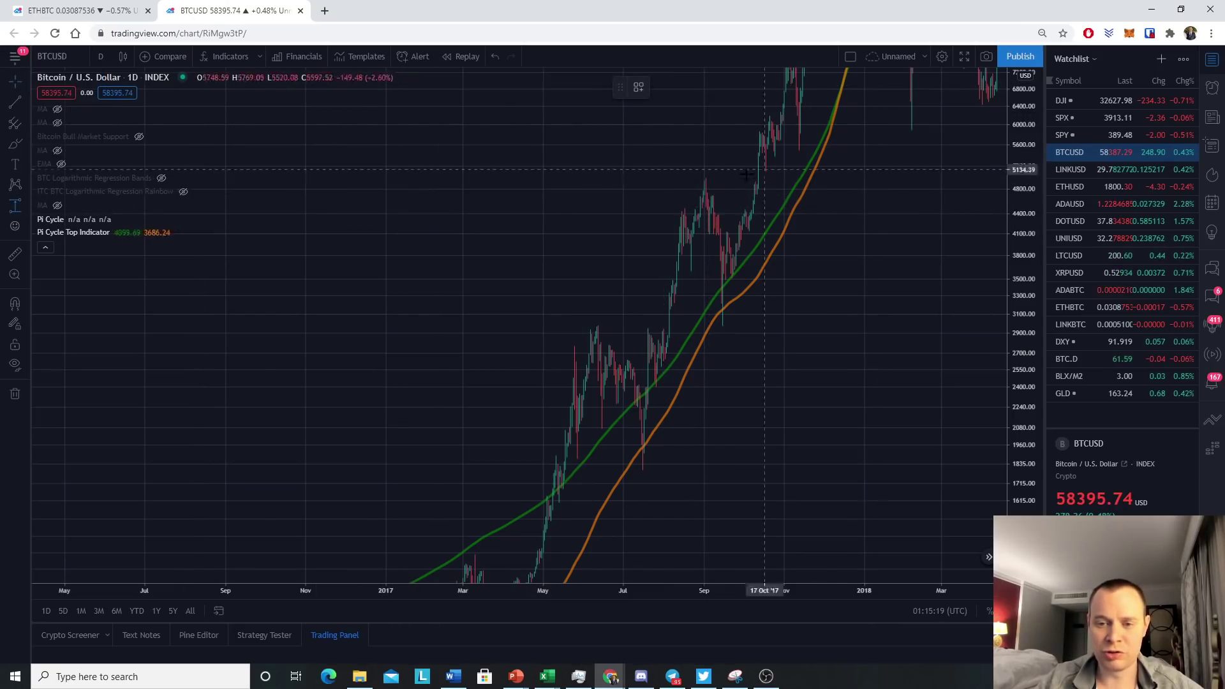
pyautogui.click(707, 178)
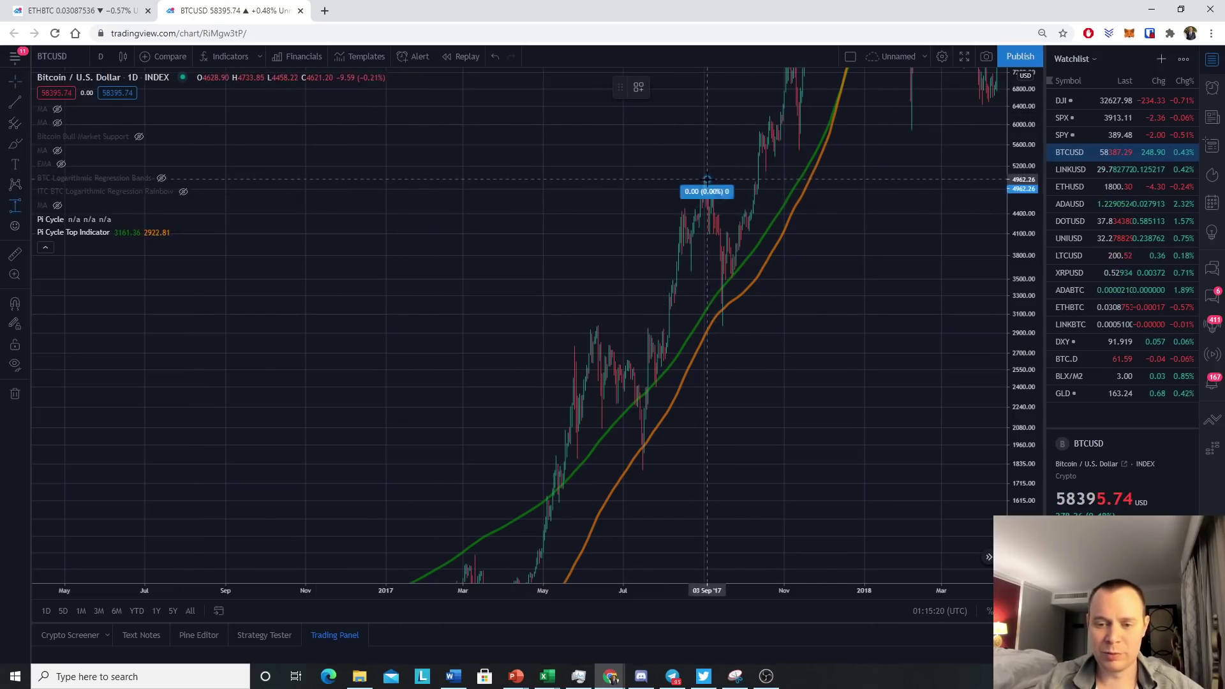
pyautogui.click(730, 319)
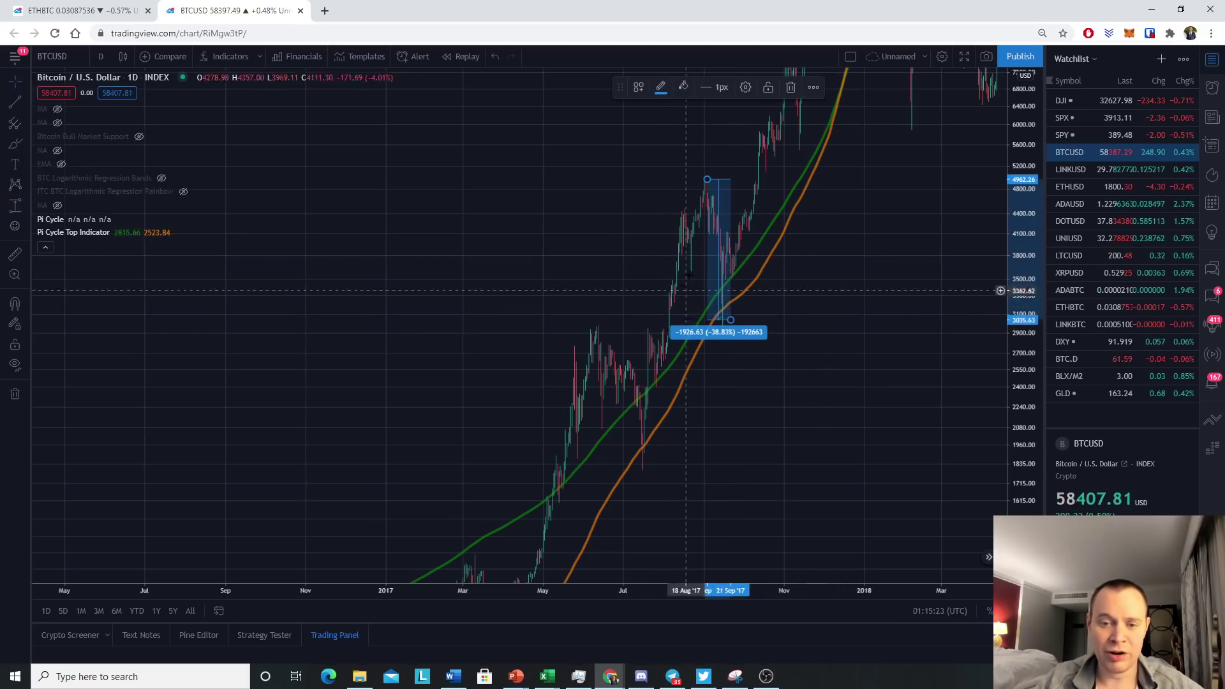
# - Pan forward to late 2017 through early 2021 and compress the price scale
pyautogui.moveTo(446, 180)
pyautogui.mouseDown()
pyautogui.moveTo(137, 271)
pyautogui.moveTo(30, 318)
pyautogui.mouseUp()
pyautogui.moveTo(780, 362); pyautogui.dragTo(58, 306)
pyautogui.moveTo(575, 268); pyautogui.dragTo(218, 516)
pyautogui.scroll(-5, 590, 402)
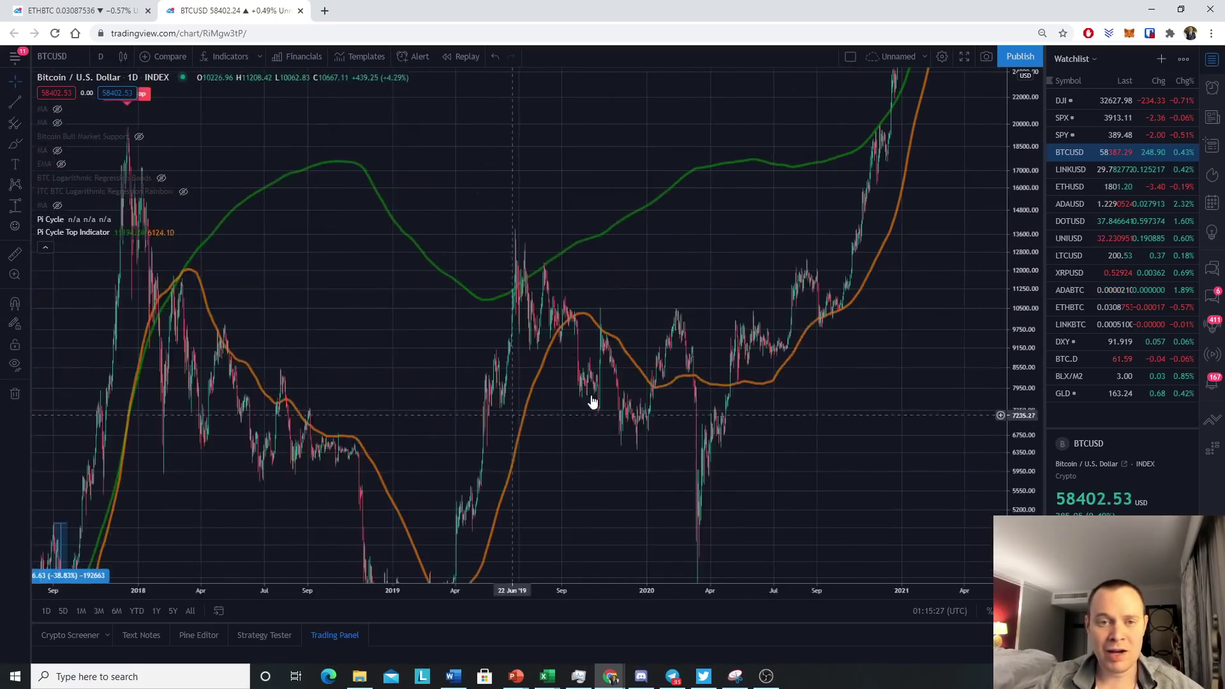
pyautogui.moveTo(1023, 178); pyautogui.dragTo(1010, 333)
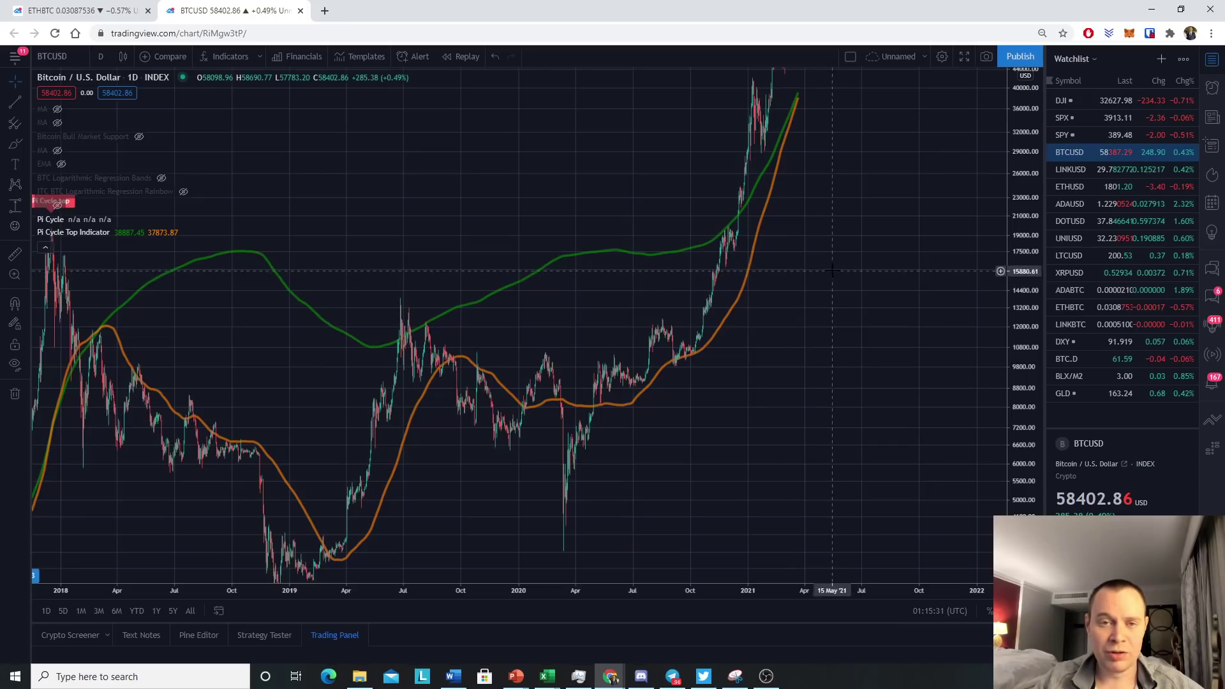
pyautogui.scroll(3, 833, 274)
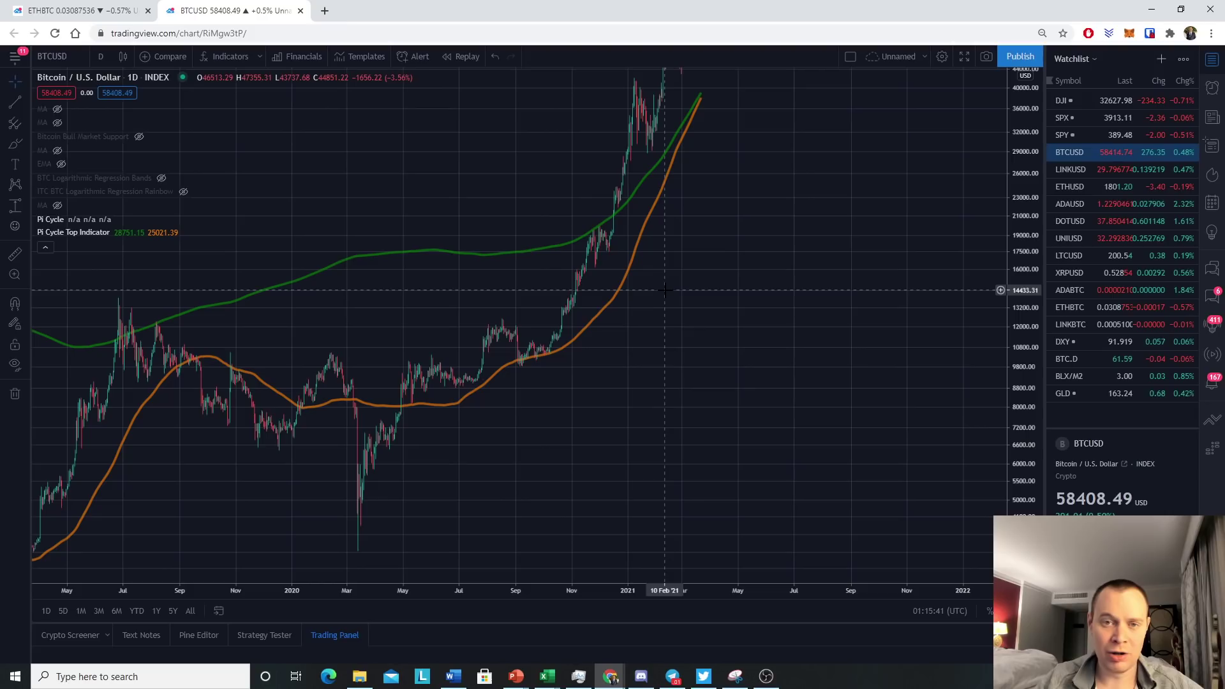
pyautogui.scroll(-4, 661, 288)
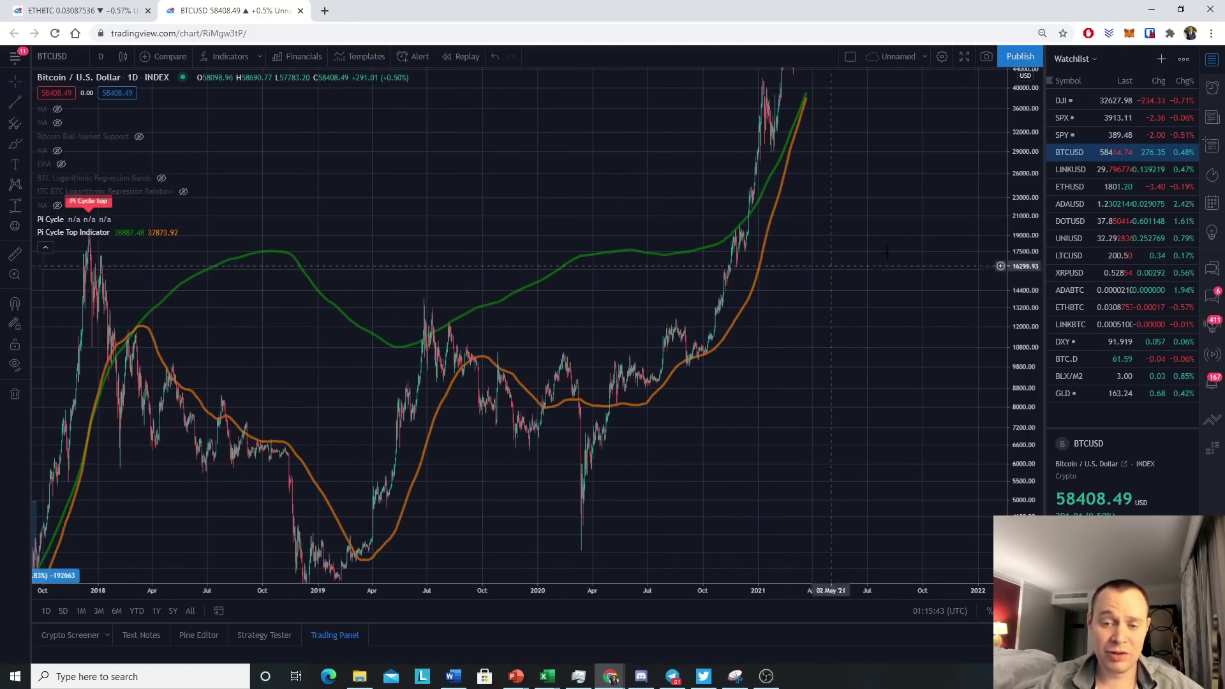
pyautogui.moveTo(1030, 221); pyautogui.dragTo(1030, 313)
# - Remove all drawings from the chart and show the BTC Logarithmic Regression Bands indicator
pyautogui.rightClick(760, 365)
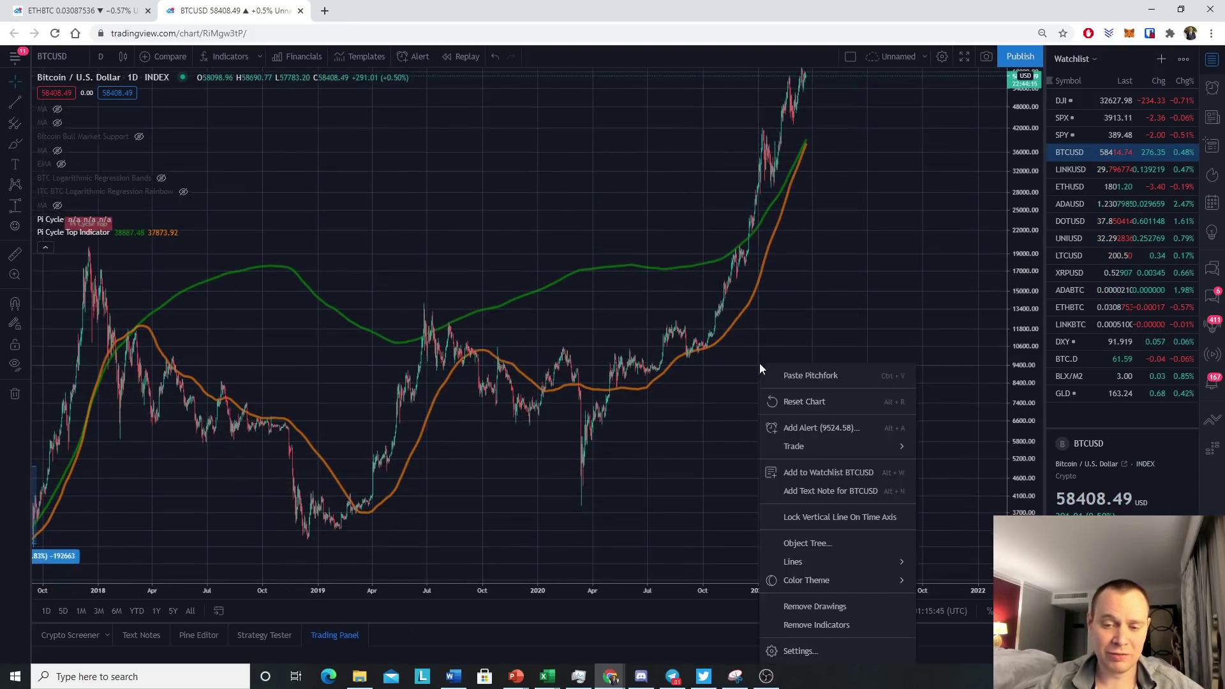
pyautogui.click(820, 600)
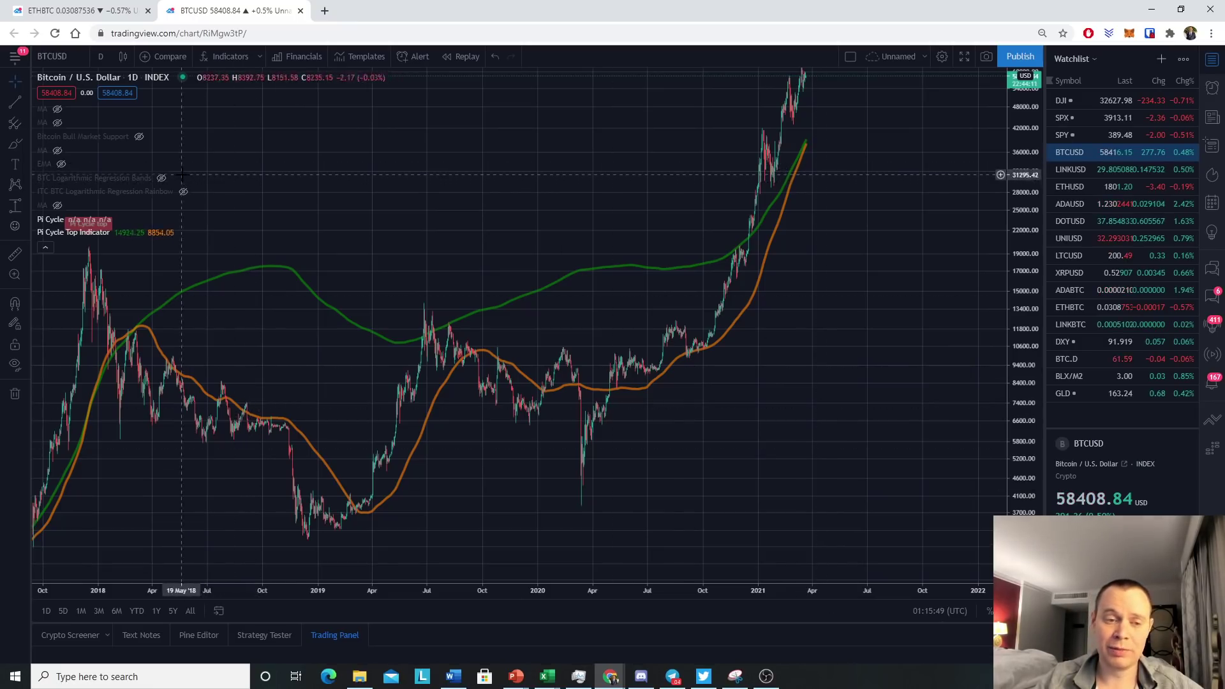
pyautogui.click(161, 178)
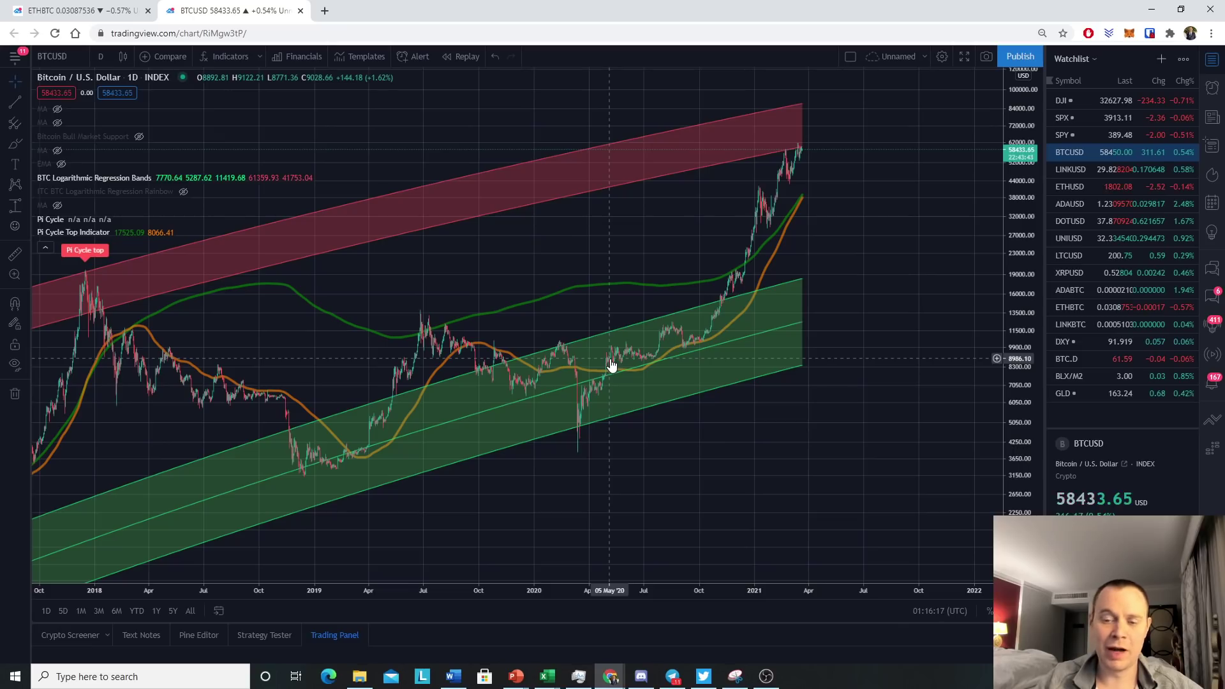
# - Brush freehand strokes projecting price from the last candles into the red band, circling the expected top
pyautogui.moveTo(825, 209); pyautogui.dragTo(798, 281)
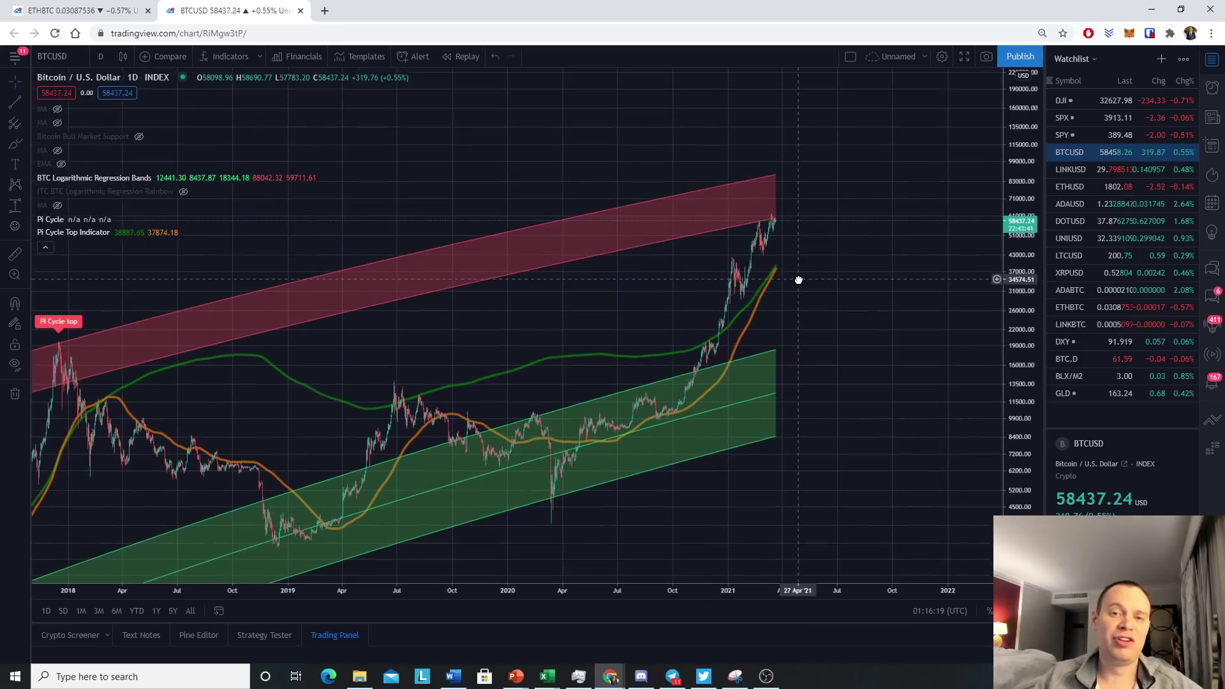
pyautogui.click(14, 144)
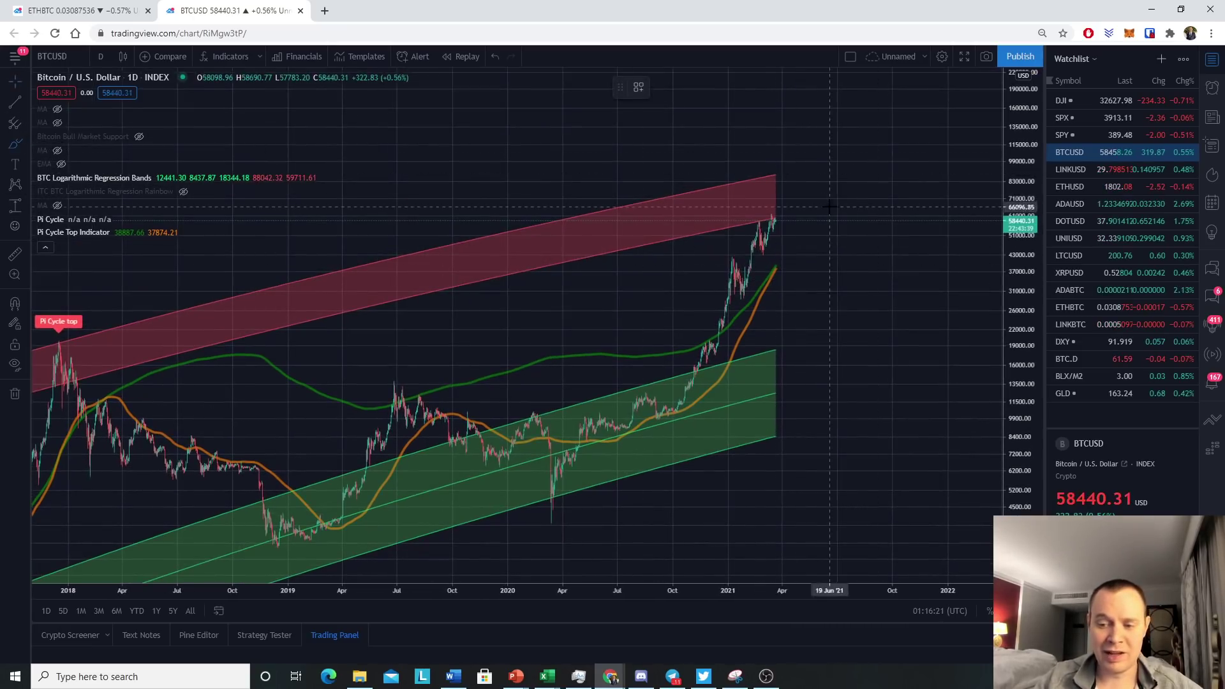
pyautogui.moveTo(773, 220); pyautogui.dragTo(782, 190)
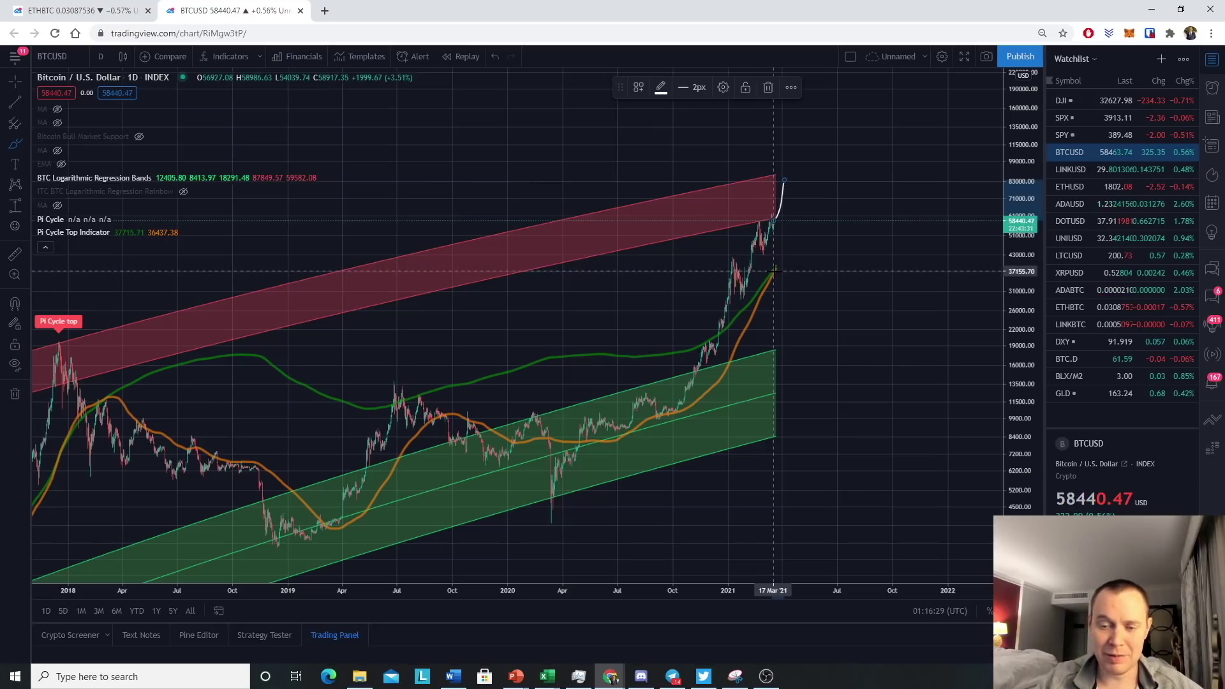
pyautogui.moveTo(771, 278); pyautogui.dragTo(794, 224)
pyautogui.moveTo(773, 273)
pyautogui.mouseDown()
pyautogui.moveTo(806, 228)
pyautogui.moveTo(788, 263)
pyautogui.moveTo(781, 256)
pyautogui.moveTo(792, 270)
pyautogui.moveTo(784, 260)
pyautogui.mouseUp()
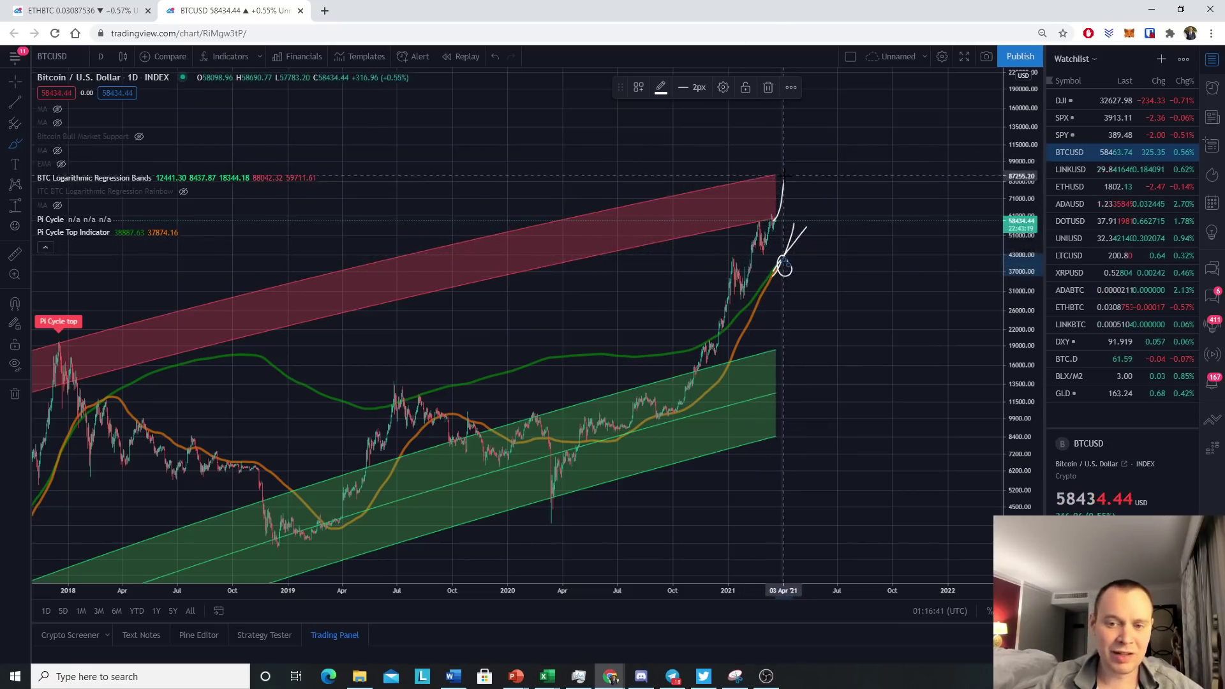
pyautogui.moveTo(793, 175); pyautogui.dragTo(799, 161)
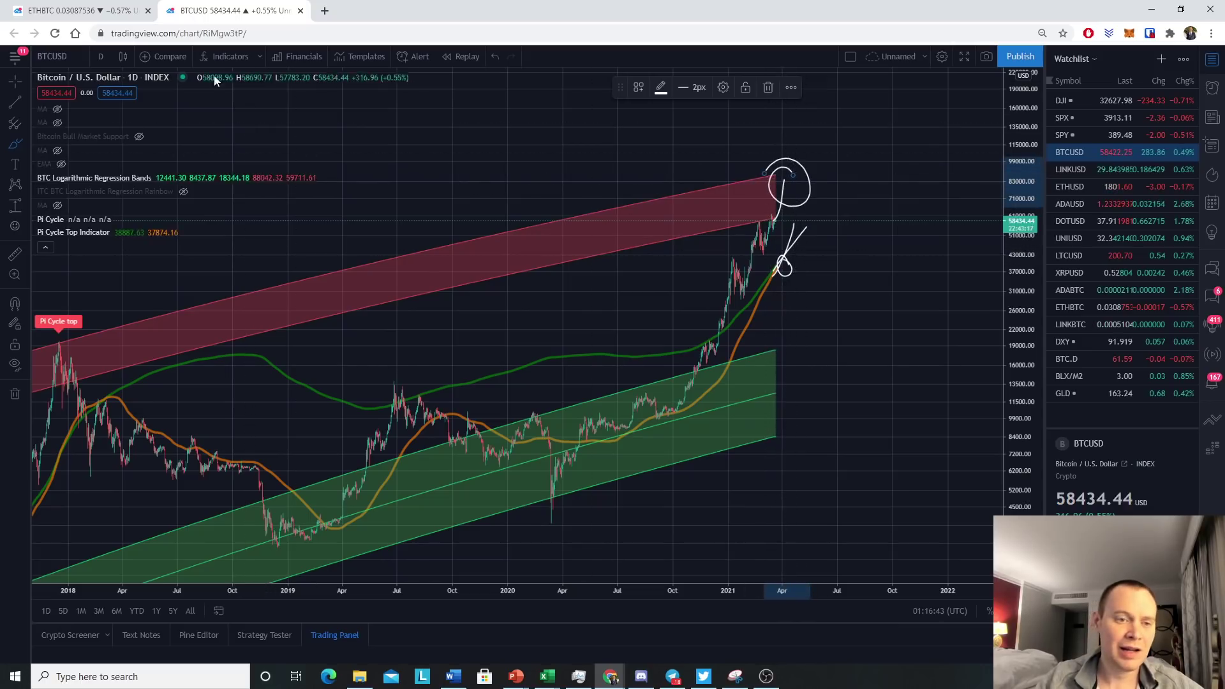
pyautogui.click(233, 57)
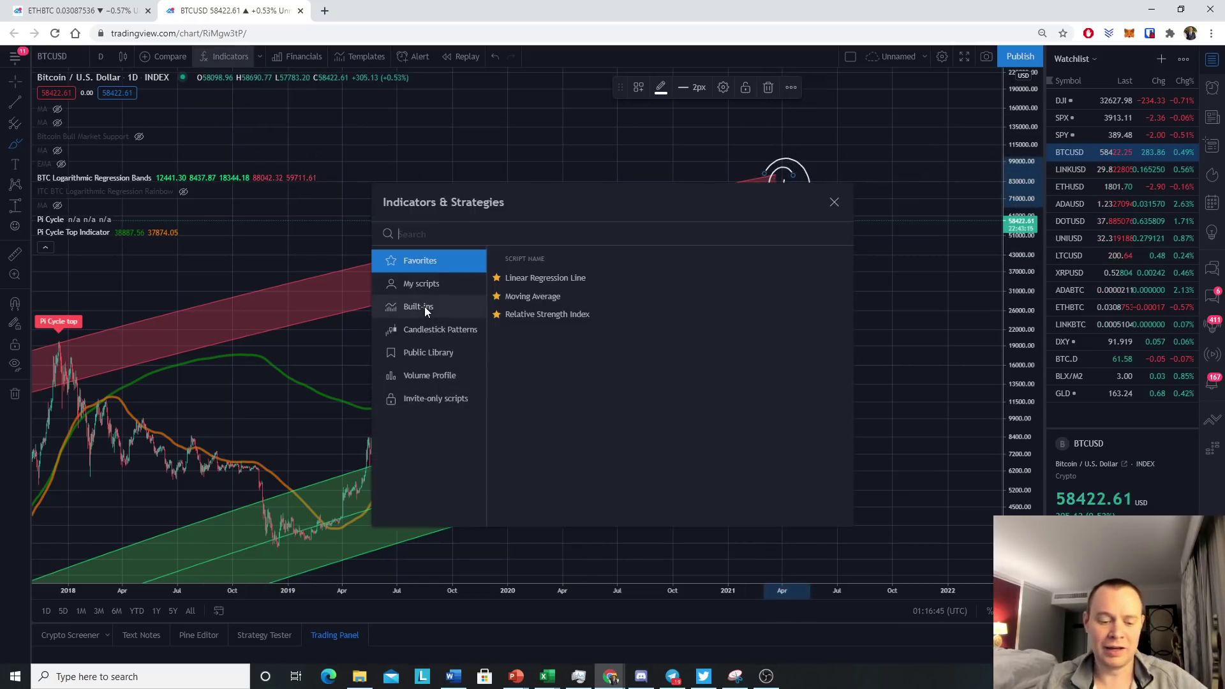
# - Add the Relative Strength Index indicator by searching for RSI
pyautogui.write('RSI')
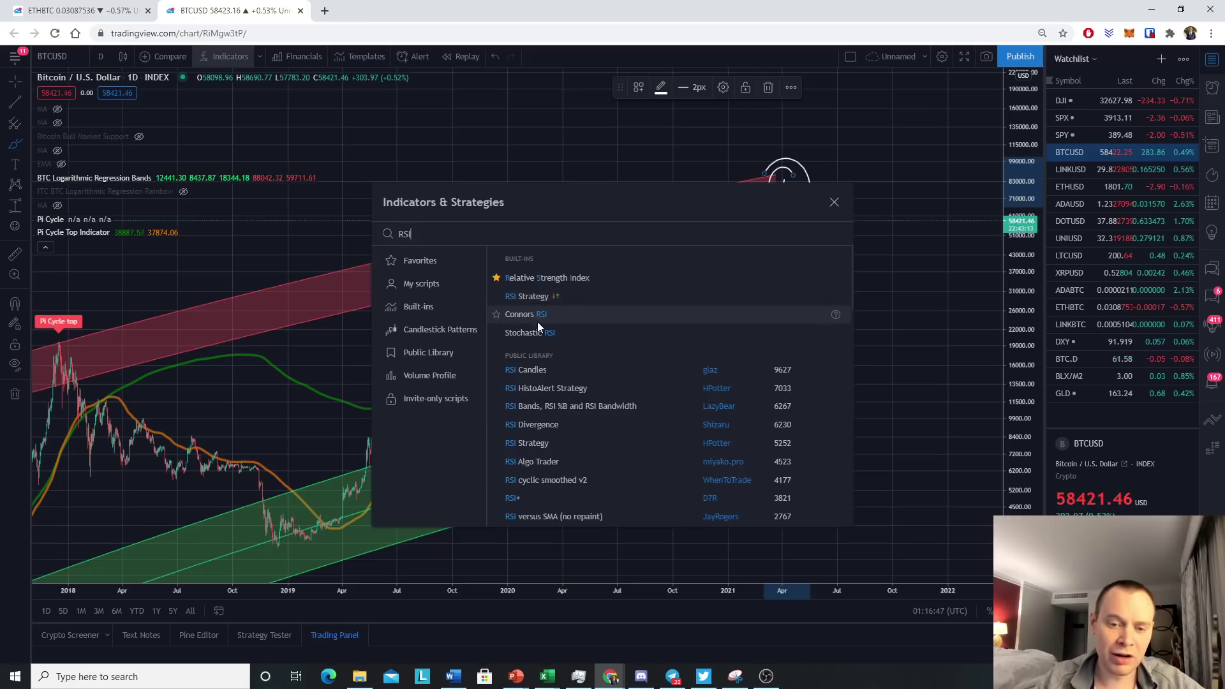
pyautogui.click(535, 276)
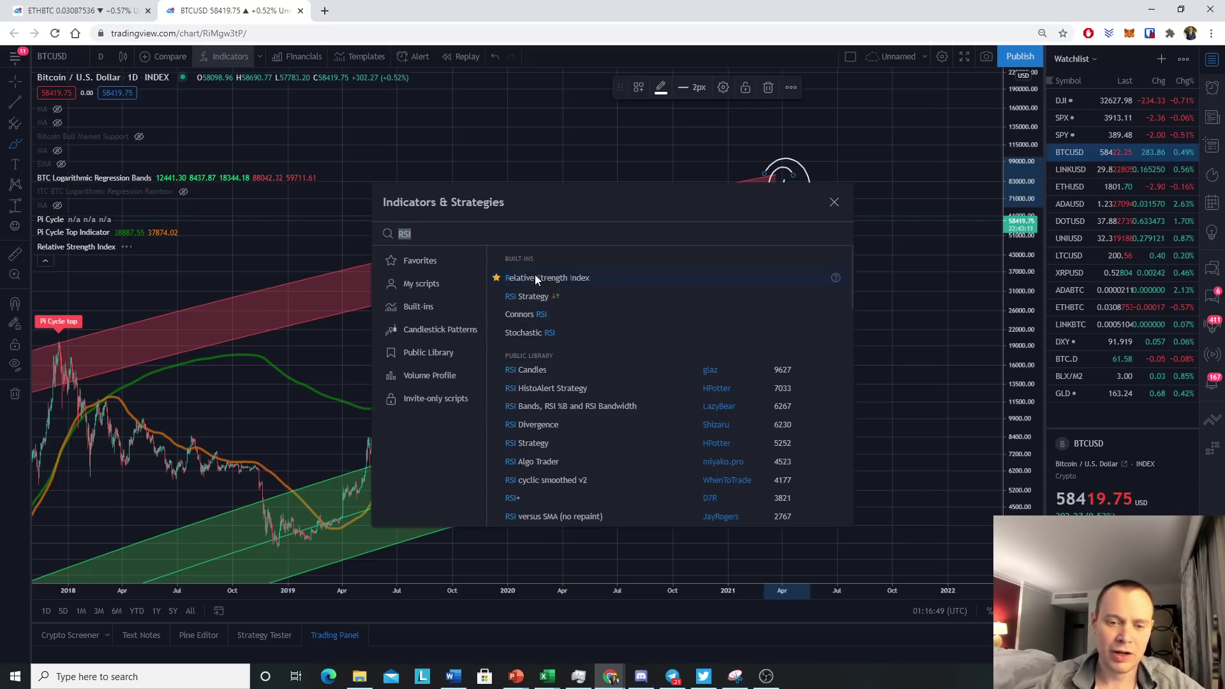
pyautogui.click(835, 203)
# - Switch the BTCUSD chart to the 1-month interval
pyautogui.click(101, 56)
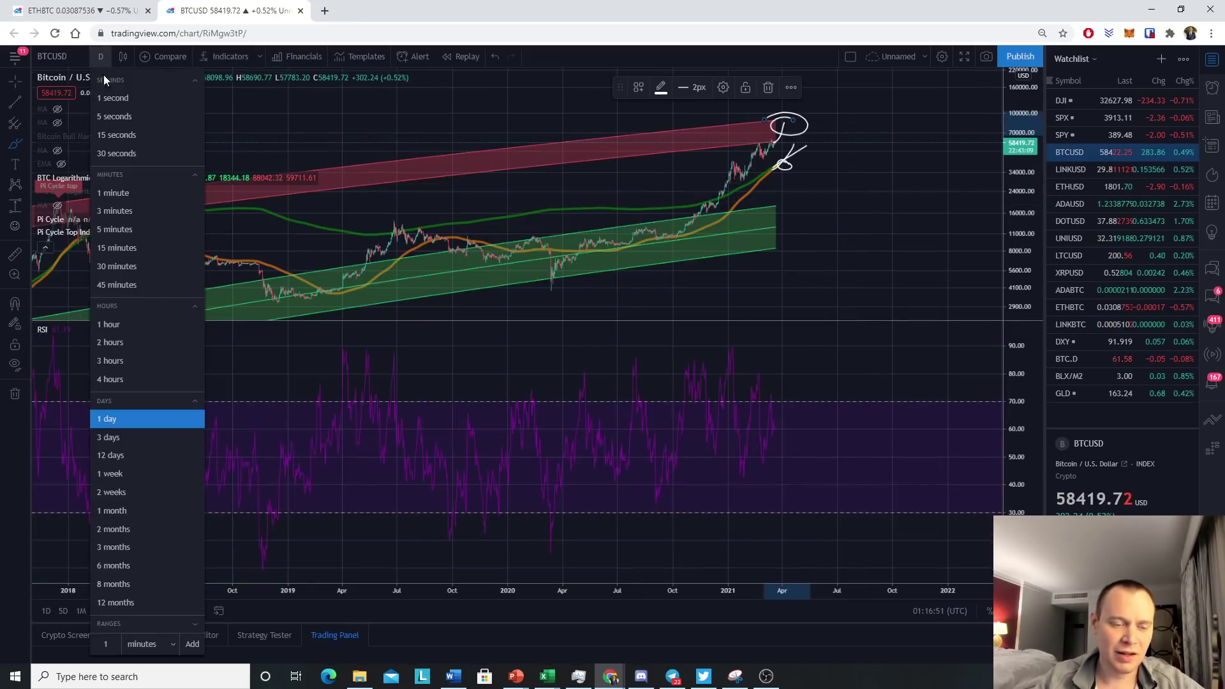
pyautogui.click(113, 507)
pyautogui.scroll(8, 787, 418)
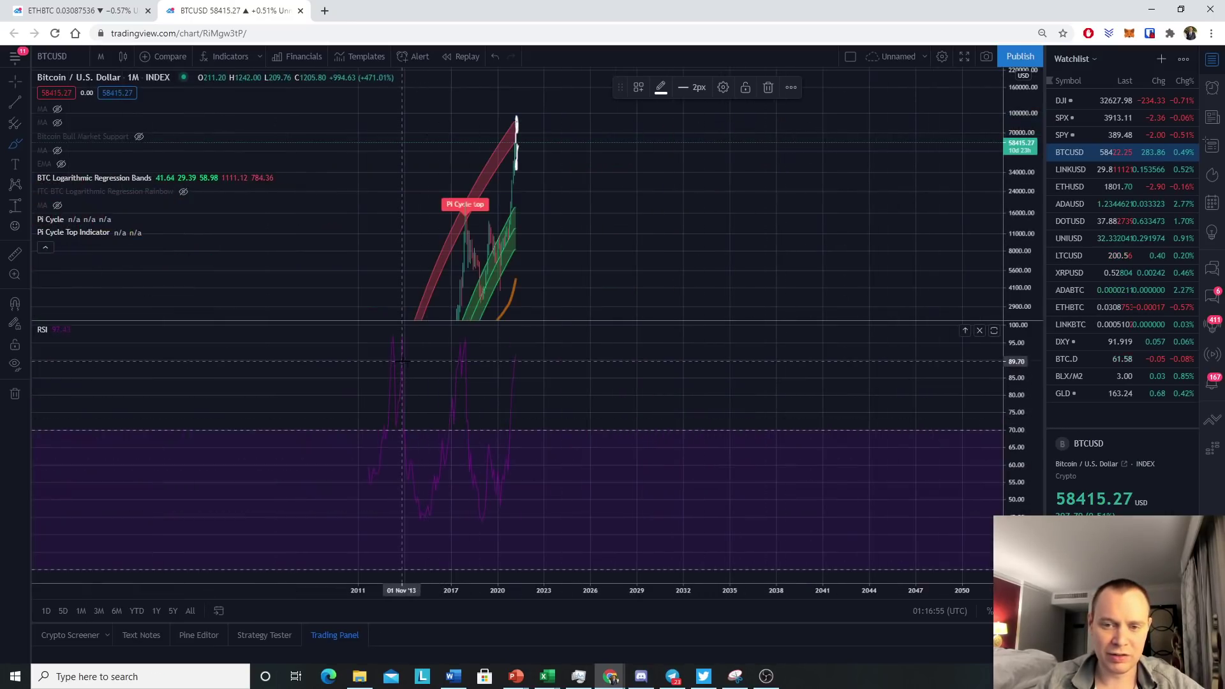
pyautogui.click(766, 93)
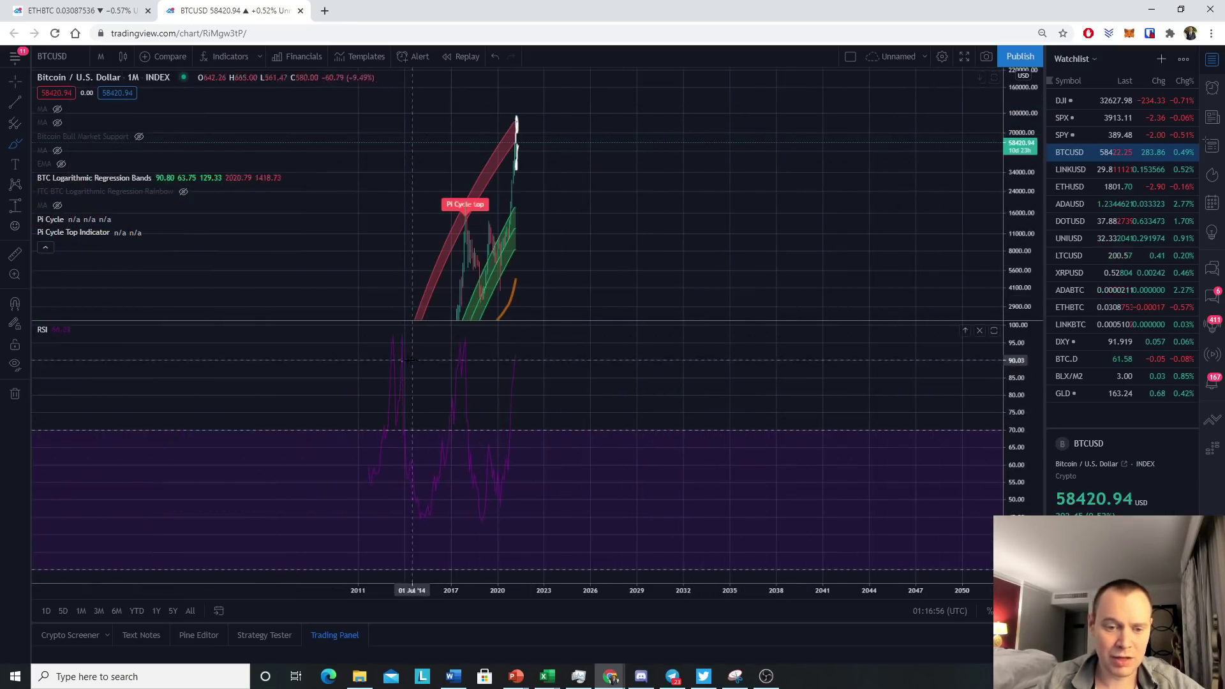
# - Restyle the RSI line yellow at the thickest width
pyautogui.doubleClick(407, 439)
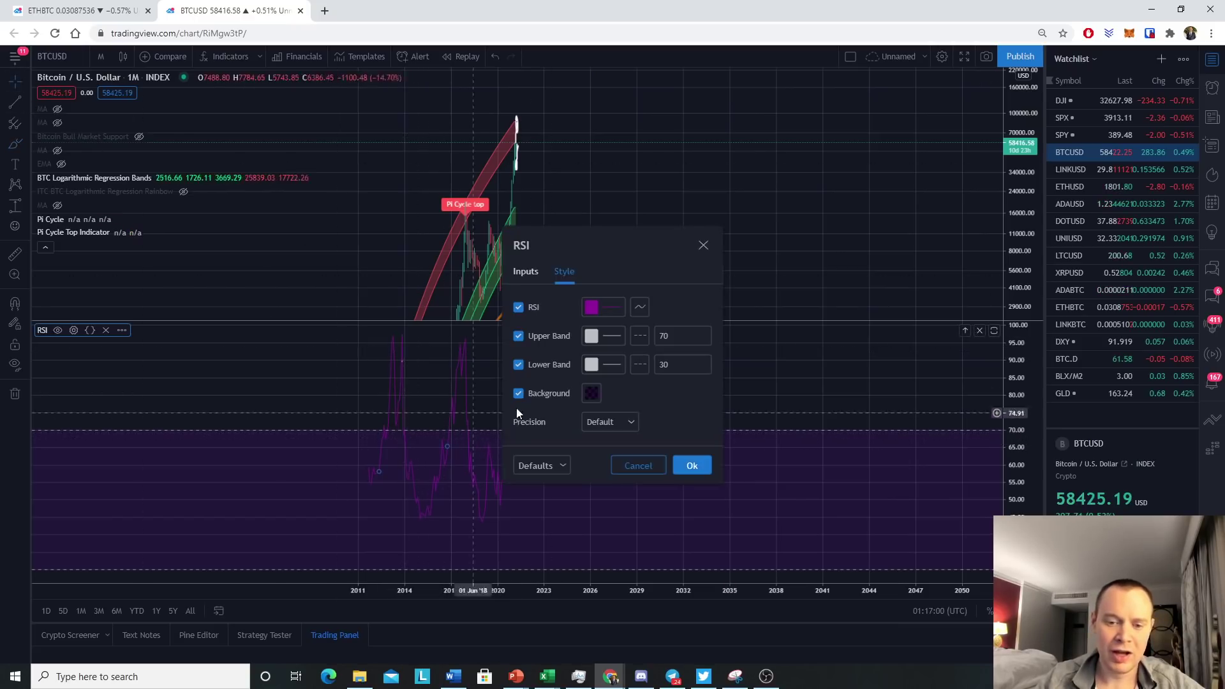
pyautogui.click(600, 308)
pyautogui.click(633, 345)
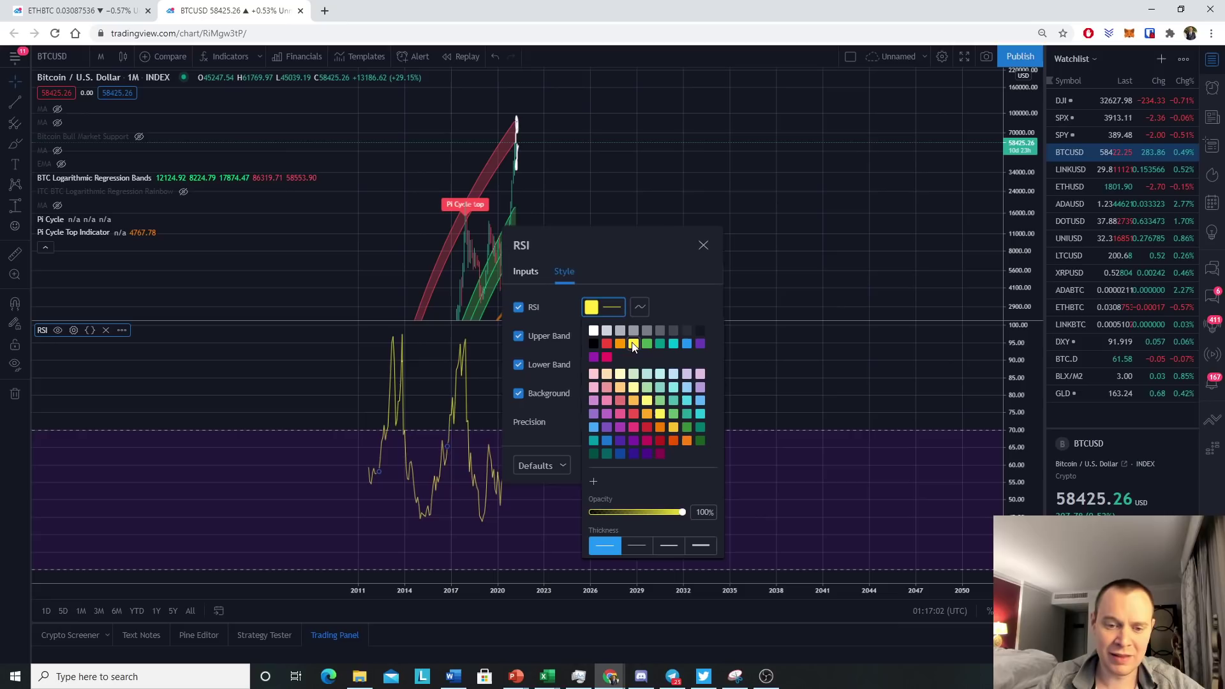
pyautogui.click(700, 547)
pyautogui.click(700, 280)
pyautogui.click(703, 247)
# - Zoom in and shift the chart right to view the early-2021 RSI reading near 91.67
pyautogui.scroll(1, 598, 434)
pyautogui.scroll(6, 592, 434)
pyautogui.moveTo(290, 416); pyautogui.dragTo(855, 413)
pyautogui.scroll(2, 702, 410)
pyautogui.moveTo(629, 410); pyautogui.dragTo(828, 449)
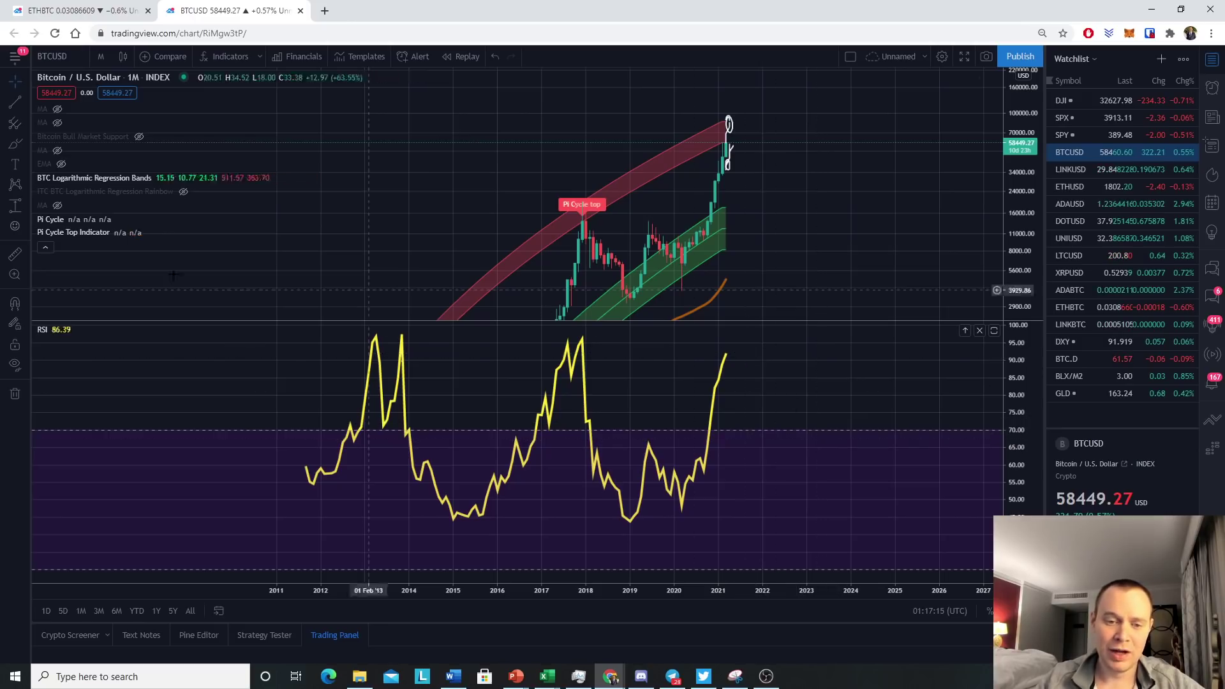
# - Draw a horizontal line at RSI ≈97.75 across the 2012–2024 peaks, and sketch the RSI rising to it
pyautogui.click(15, 101)
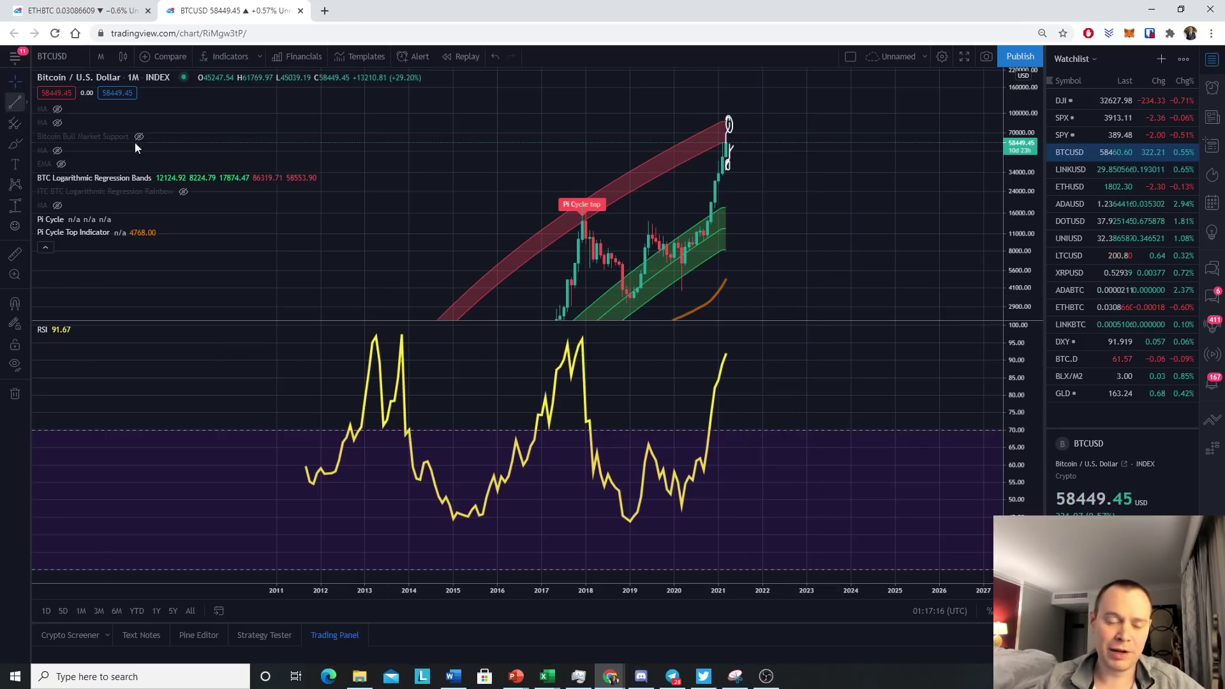
pyautogui.click(317, 333)
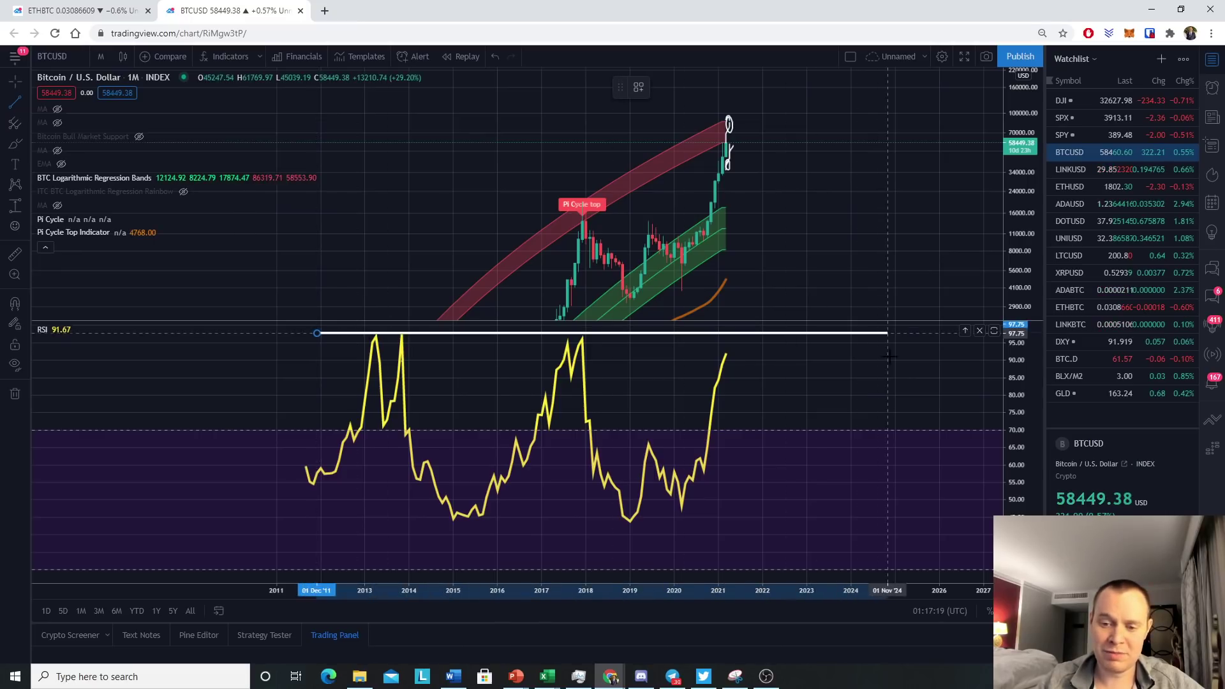
pyautogui.click(892, 333)
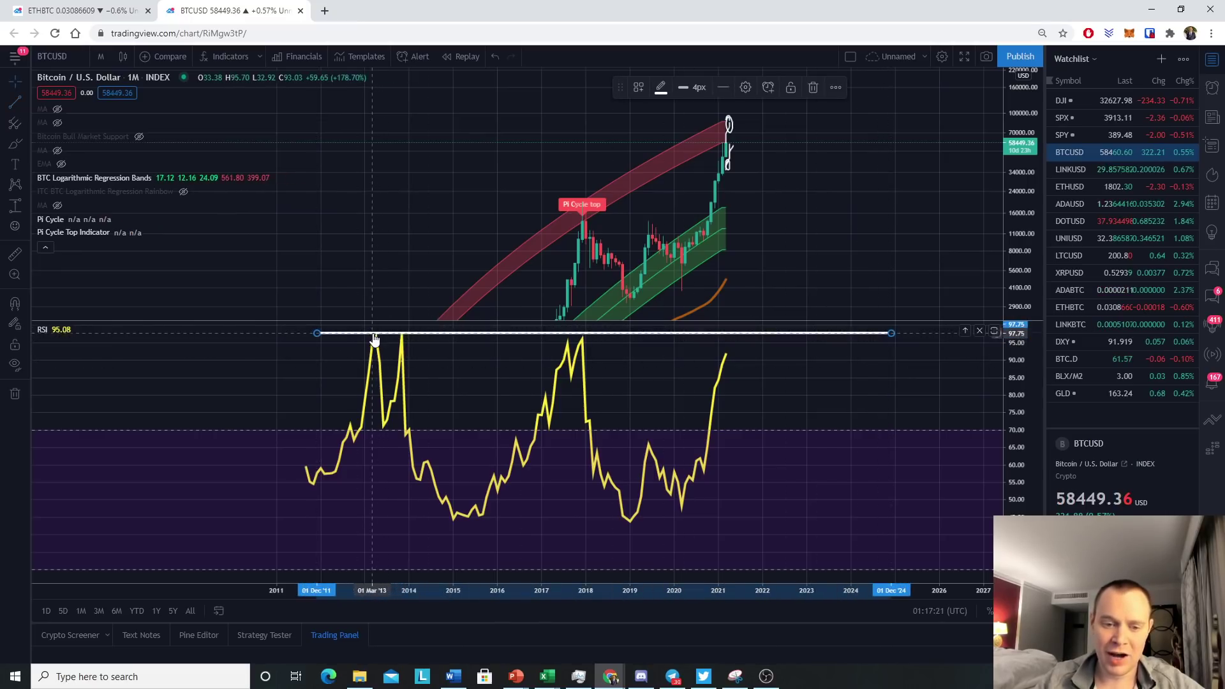
pyautogui.click(16, 146)
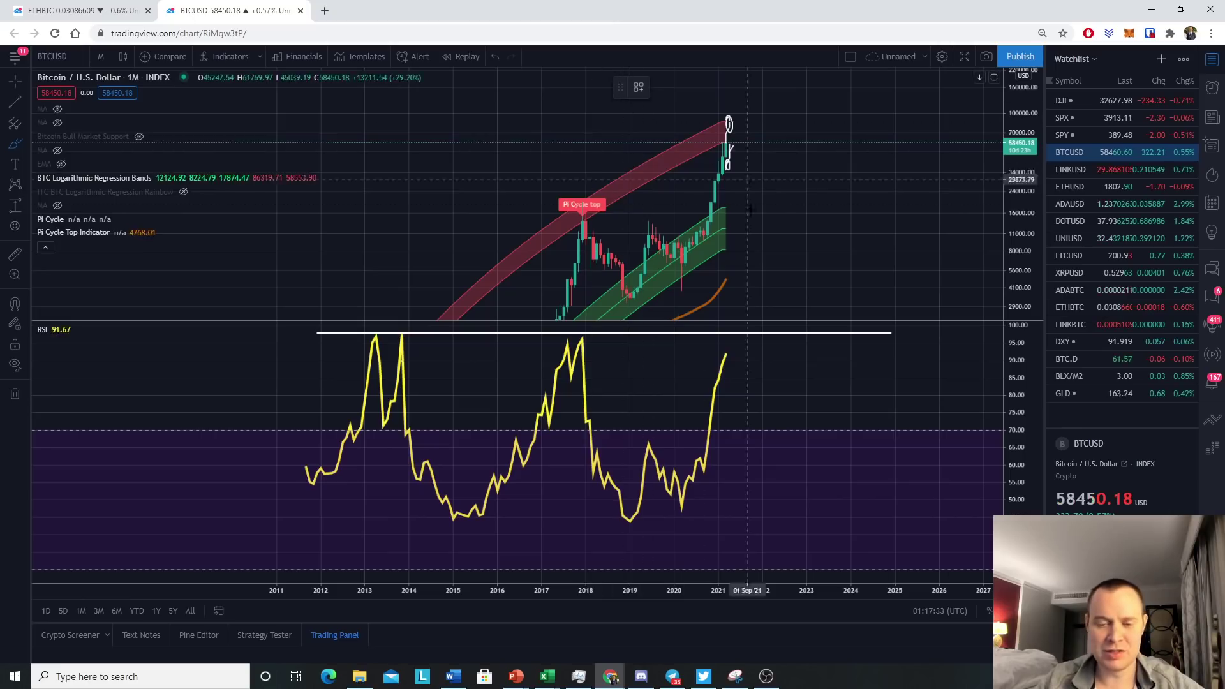
pyautogui.click(730, 332)
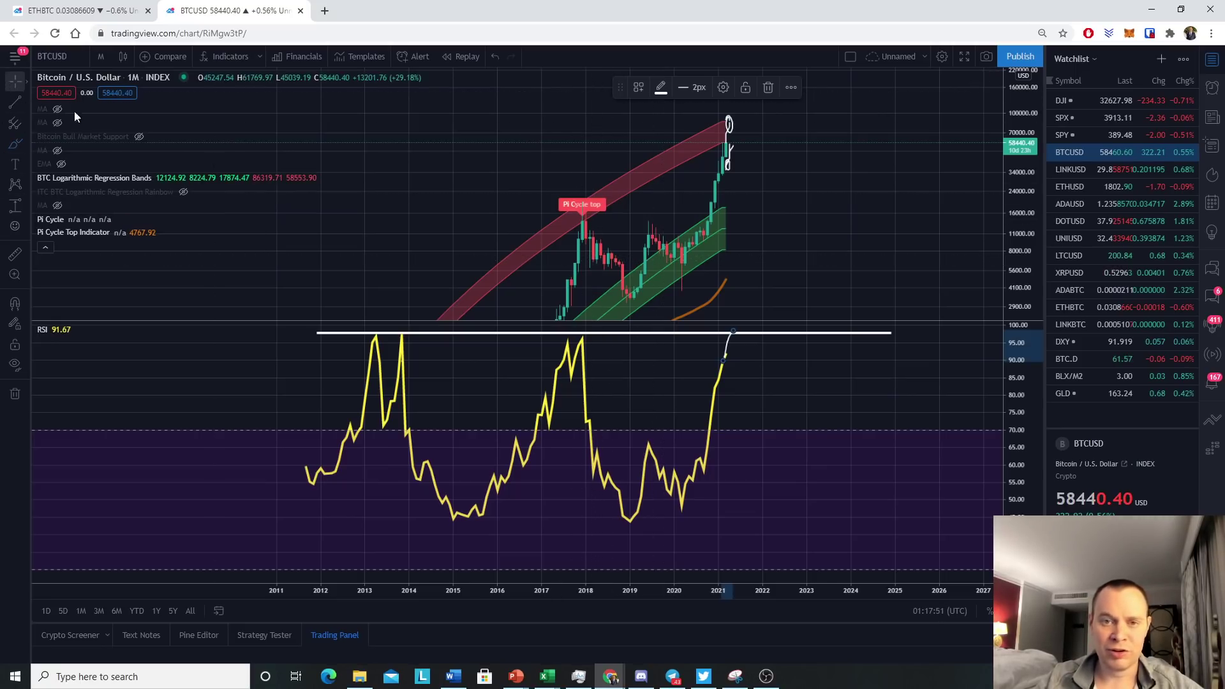
# - Compress the price scale, pan the chart, and enlarge the price pane above the RSI pane to show all Pi Cycle top labels
pyautogui.click(922, 240)
pyautogui.moveTo(1019, 178); pyautogui.dragTo(1020, 290)
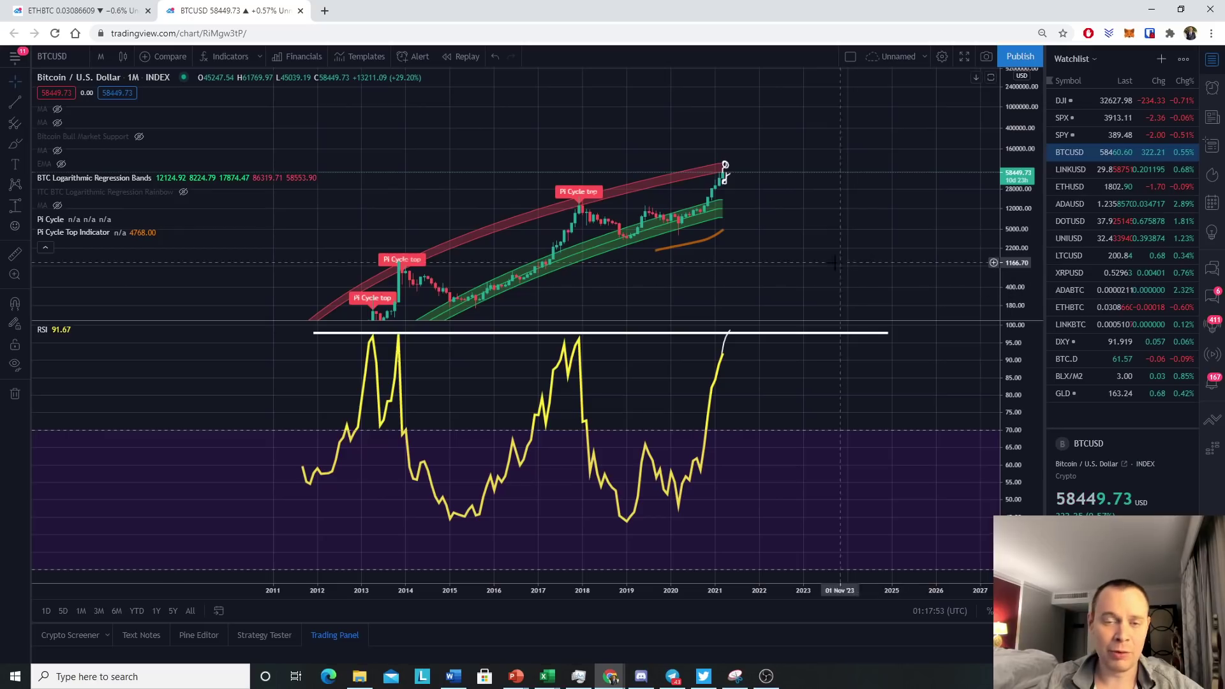
pyautogui.moveTo(771, 257); pyautogui.dragTo(785, 215)
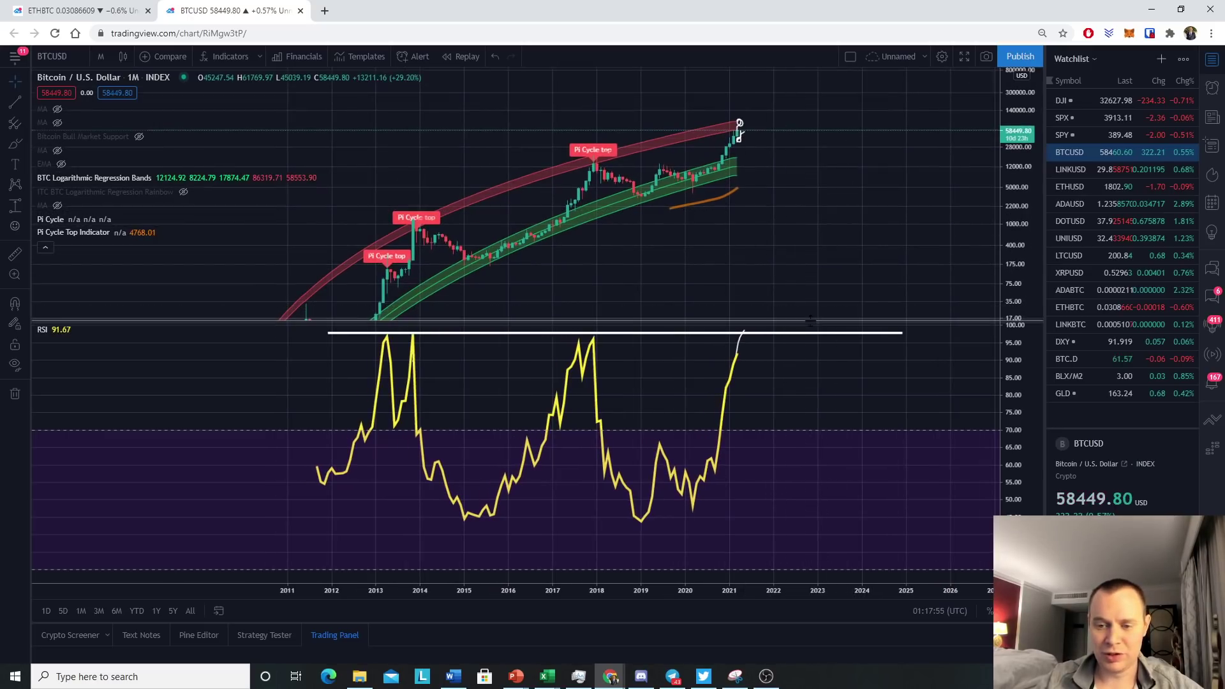
pyautogui.moveTo(810, 320); pyautogui.dragTo(810, 367)
pyautogui.moveTo(957, 217); pyautogui.dragTo(931, 209)
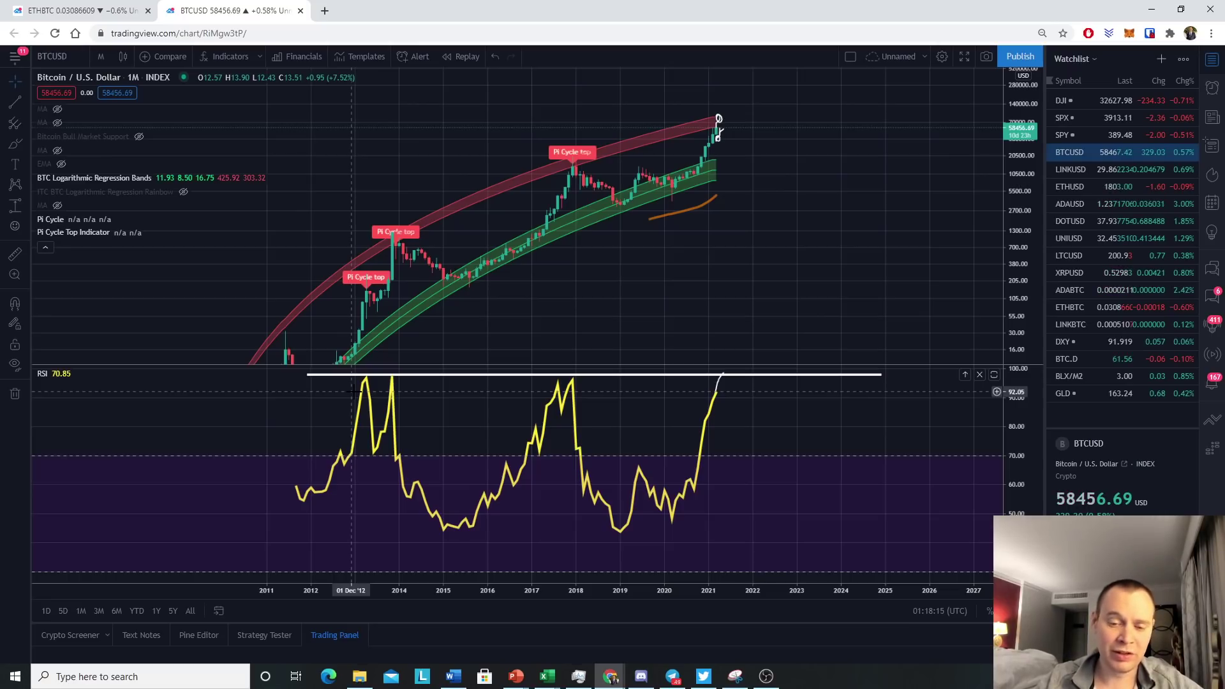
# - Delete the RSI pane and reframe the monthly chart on 2016–2021 with a taller price scale
pyautogui.click(979, 375)
pyautogui.scroll(3, 738, 312)
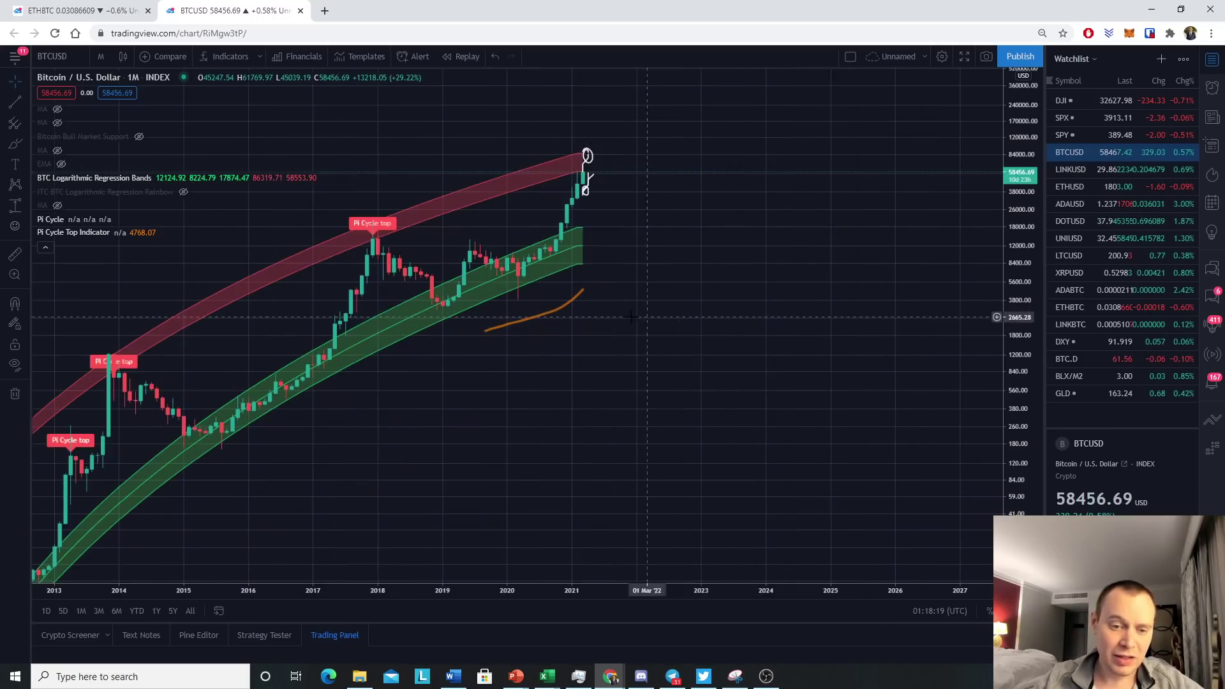
pyautogui.scroll(5, 601, 354)
pyautogui.moveTo(338, 363); pyautogui.dragTo(858, 409)
pyautogui.moveTo(1009, 409); pyautogui.dragTo(1010, 360)
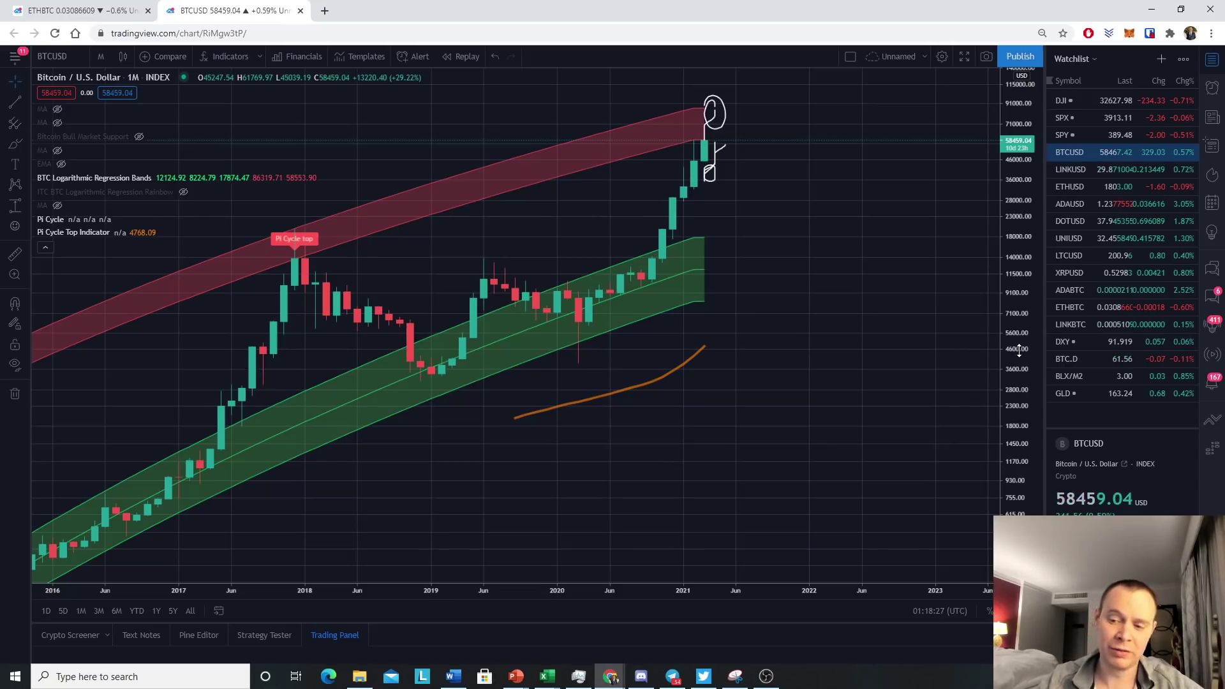
pyautogui.rightClick(735, 363)
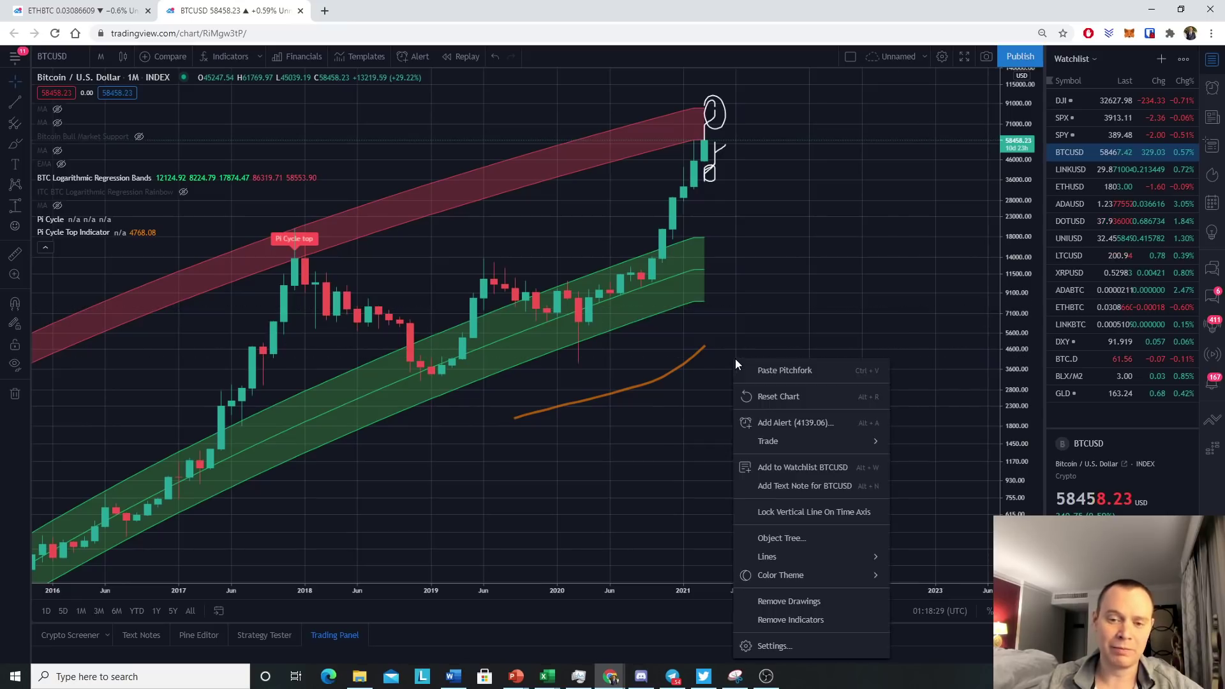